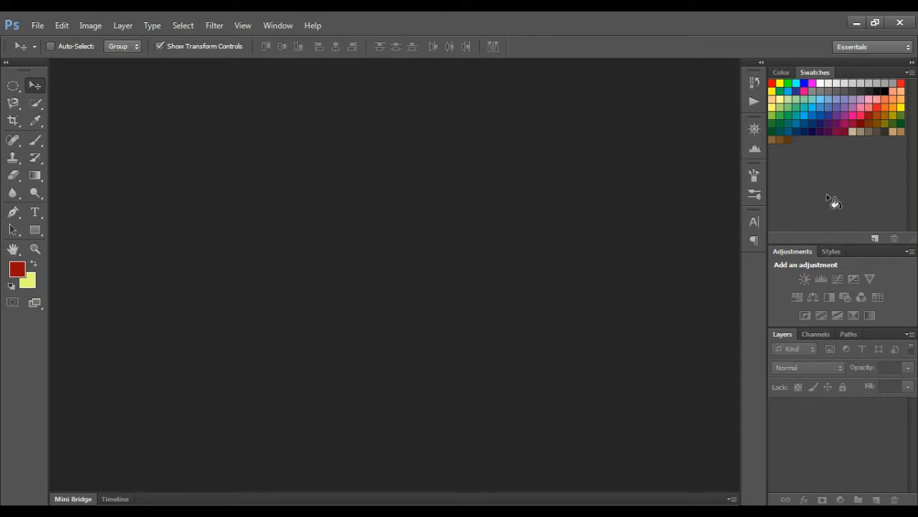
Show the Color panel and switch back to the Swatches panel
left_click(278, 26)
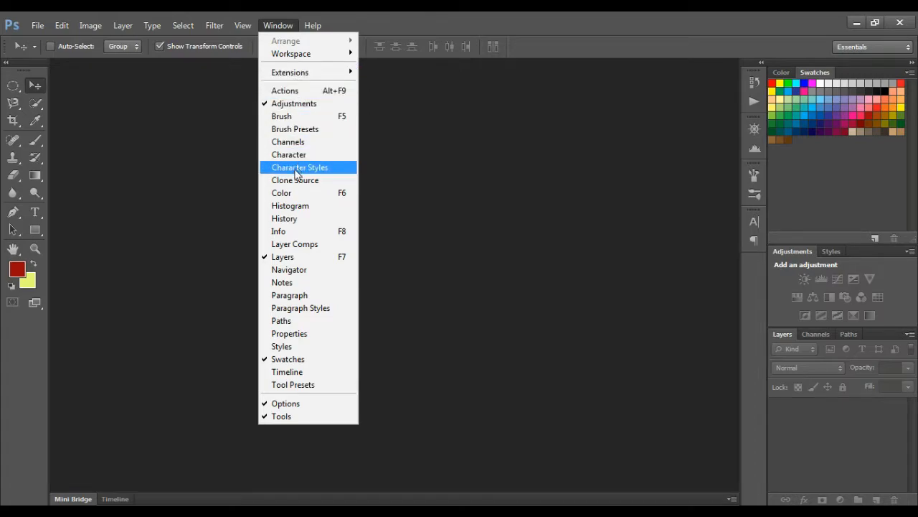
left_click(285, 193)
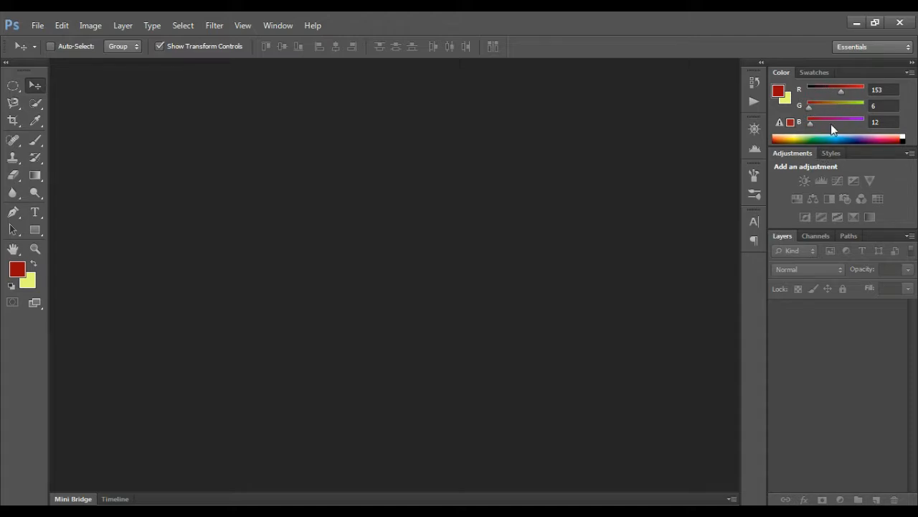
left_click(815, 72)
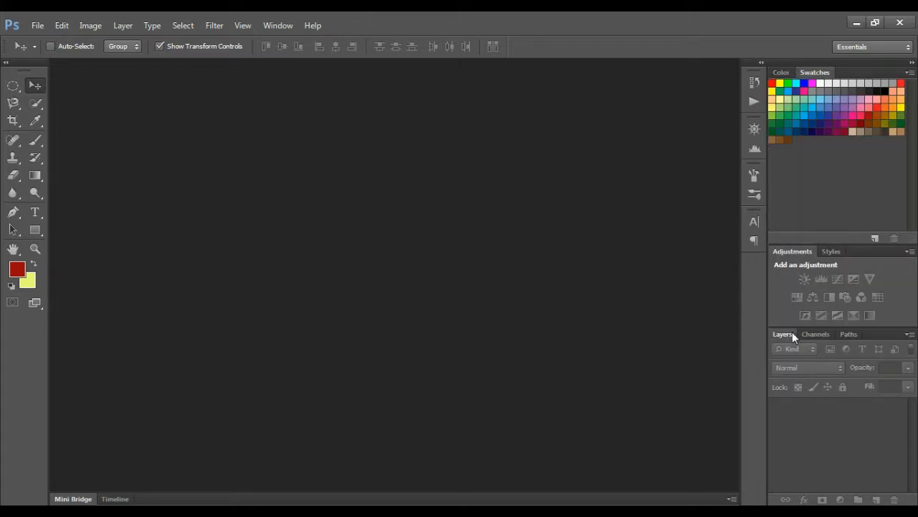
Hide the Layers panel from the workspace and show it again
left_click(284, 25)
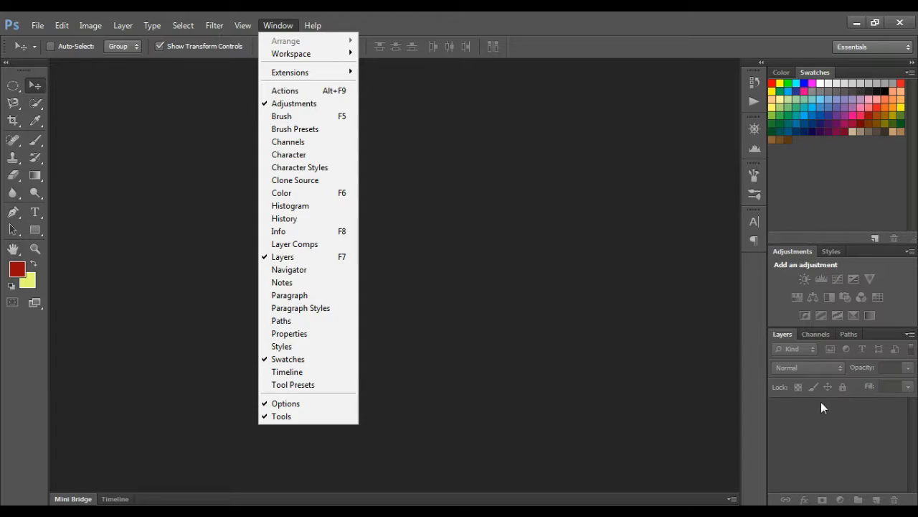
left_click(280, 256)
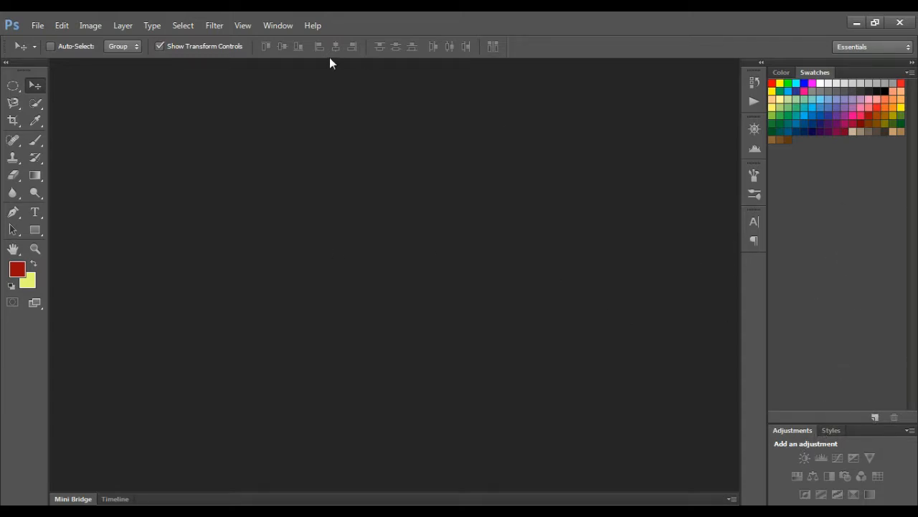
left_click(277, 25)
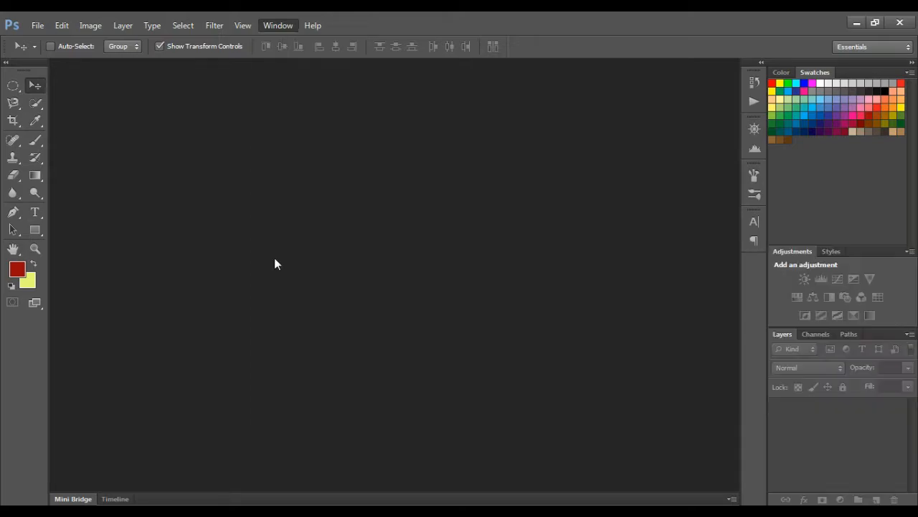
left_click(275, 258)
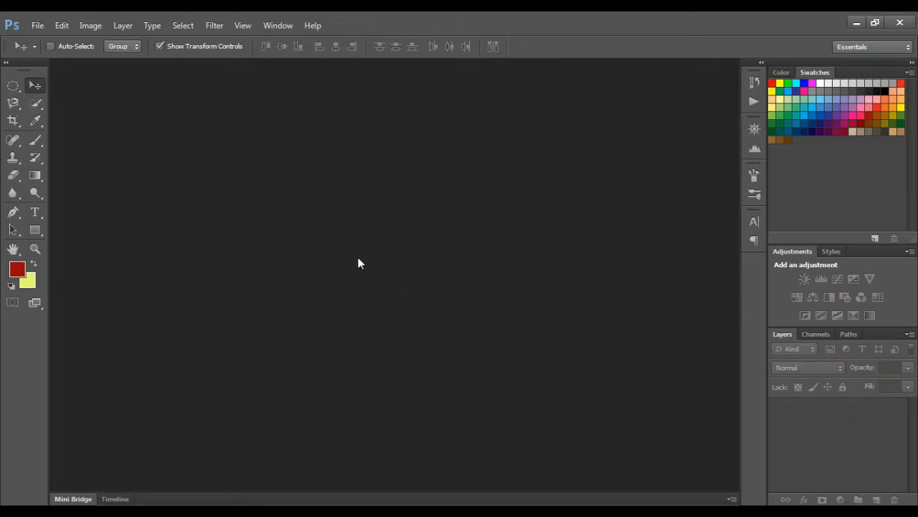
Start a new document and set its width to 1280 pixels and its height to 720 pixels
left_click(38, 26)
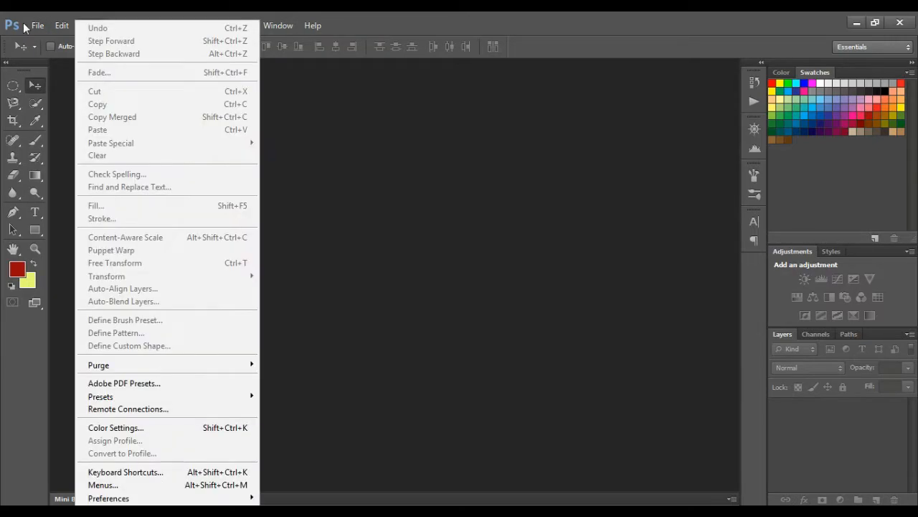
mouse_move(38, 28)
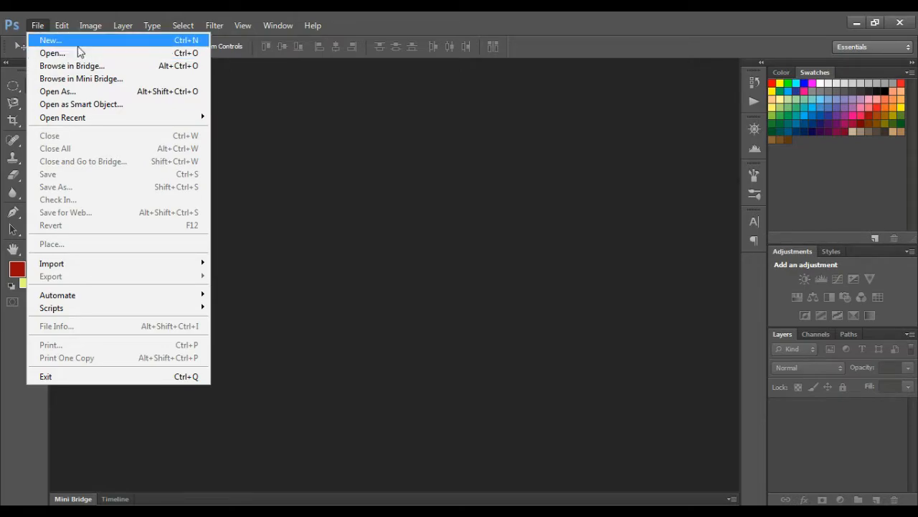
left_click(190, 41)
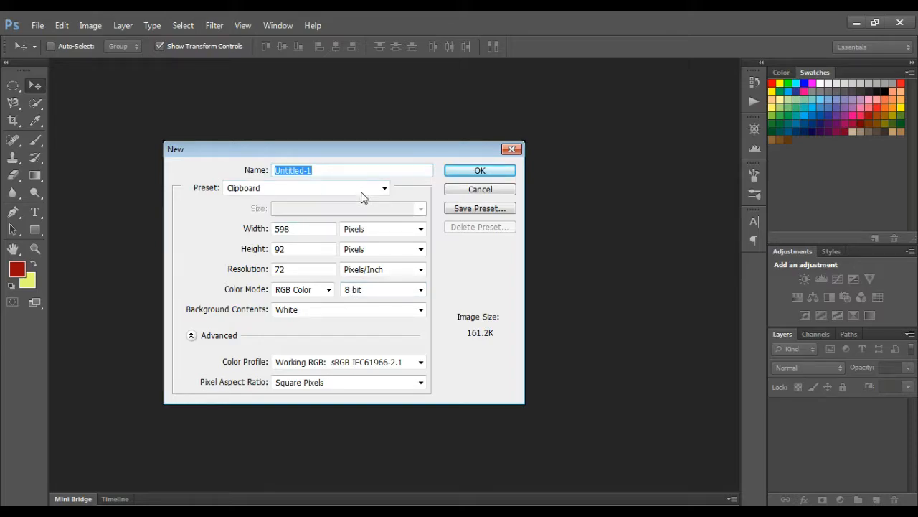
key("Tab")
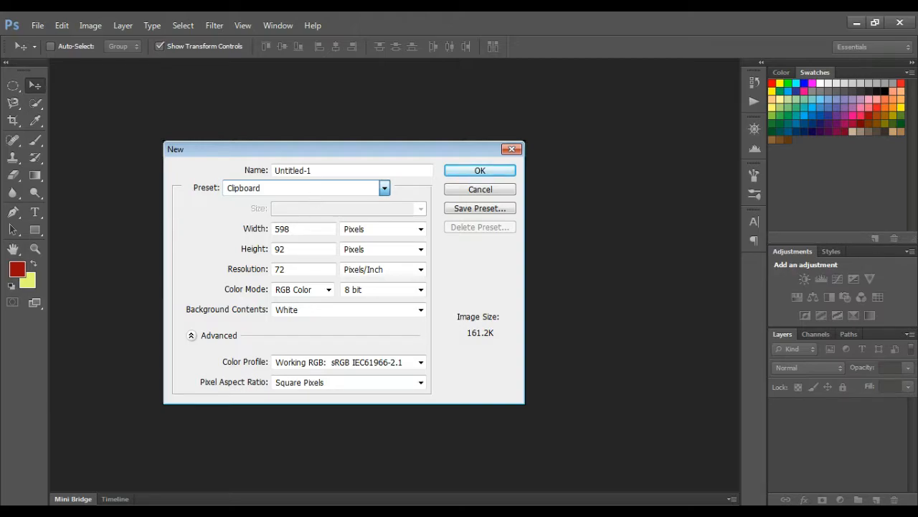
left_click(400, 234)
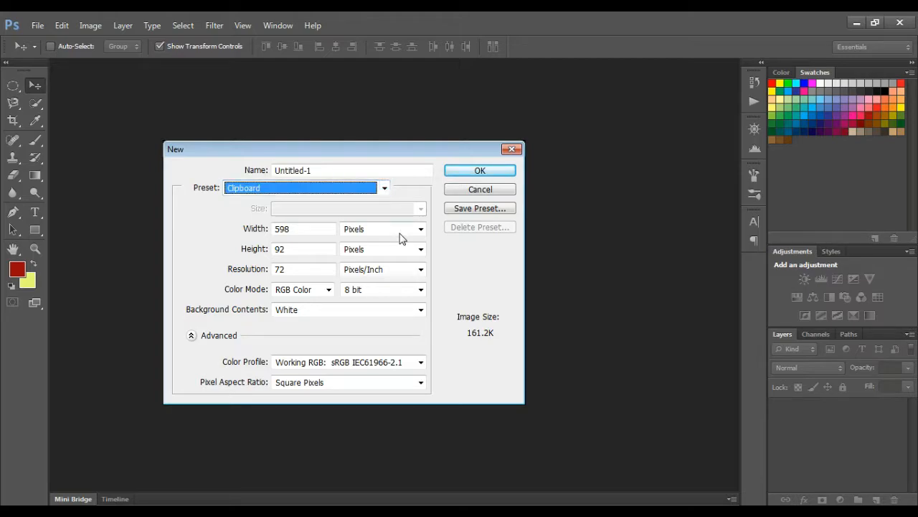
left_click(299, 230)
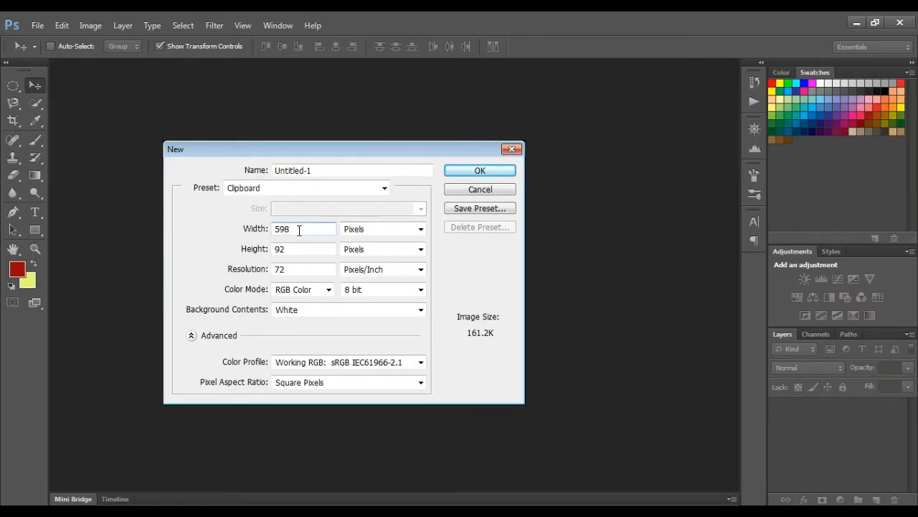
key("BackSpace")
key("BackSpace")
key("BackSpace")
type("1280")
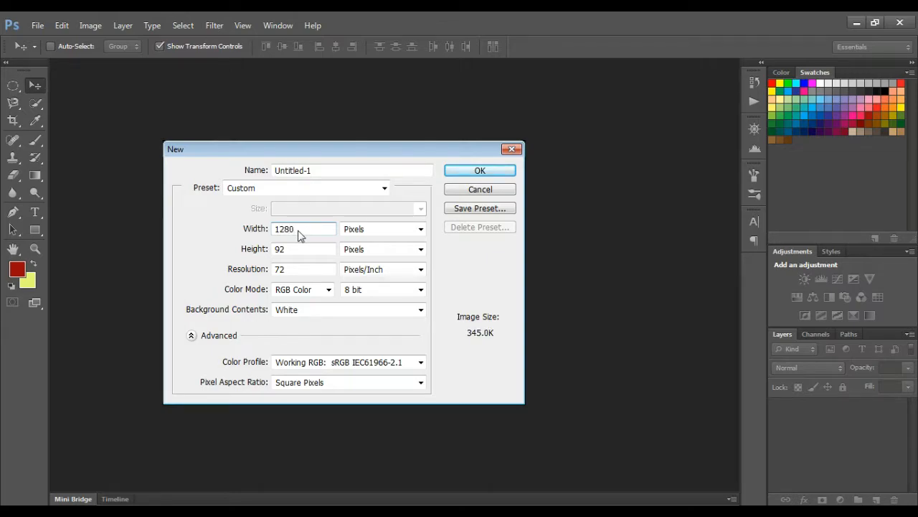
left_click(292, 249)
key("BackSpace")
key("BackSpace")
type("720")
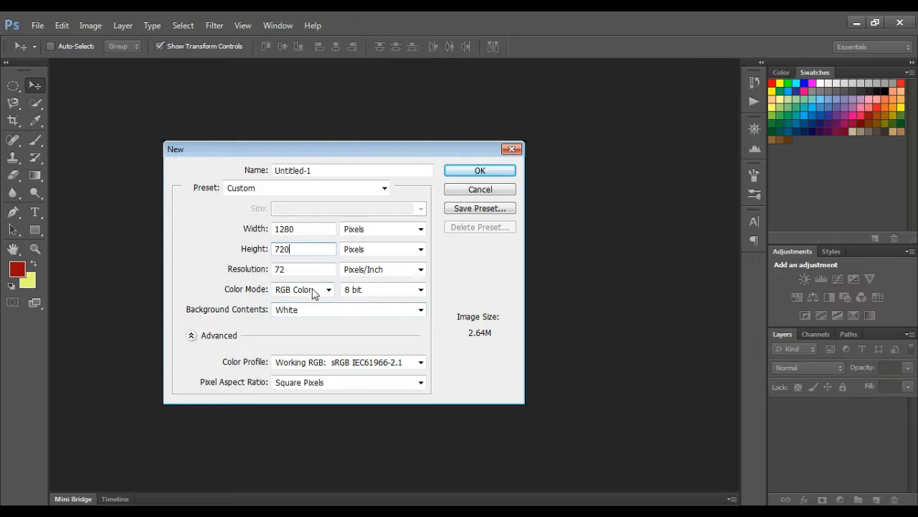
Create the document at 72 pixels/inch in RGB Color mode and add an empty layer above the background
left_click(295, 267)
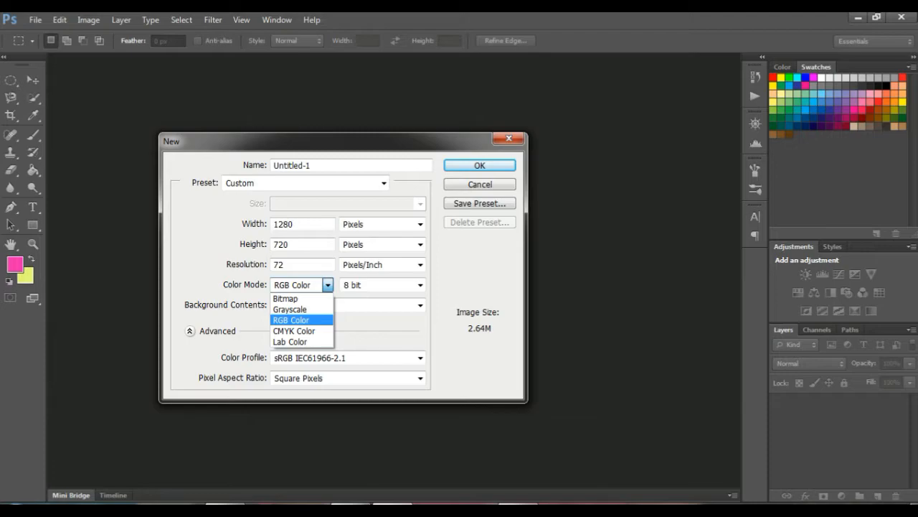
left_click(291, 320)
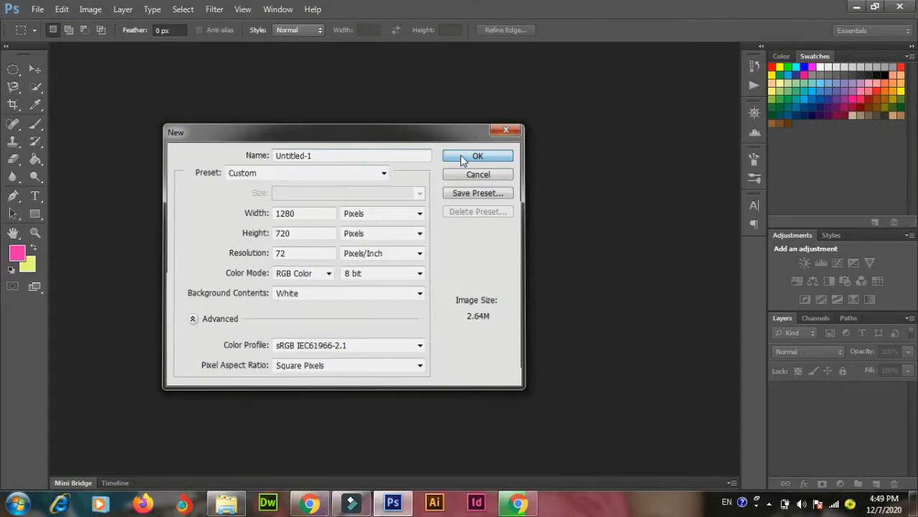
left_click(465, 167)
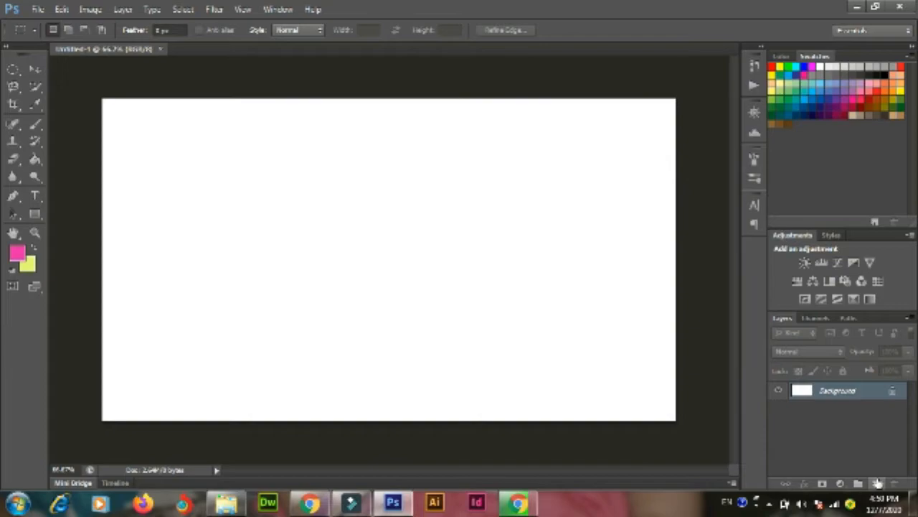
left_click(878, 484)
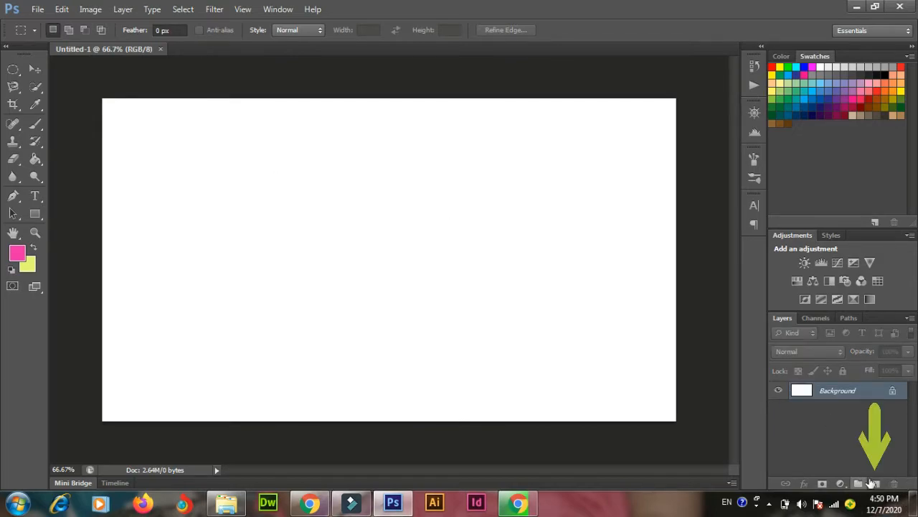
left_click(877, 484)
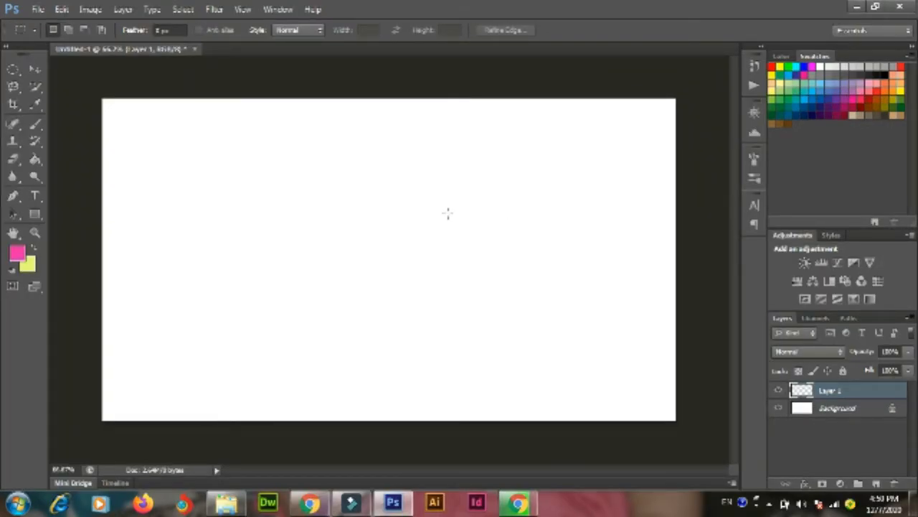
Draw an elliptical marquee selection near the canvas centre and add an overlapping ellipse to it
left_click(13, 69)
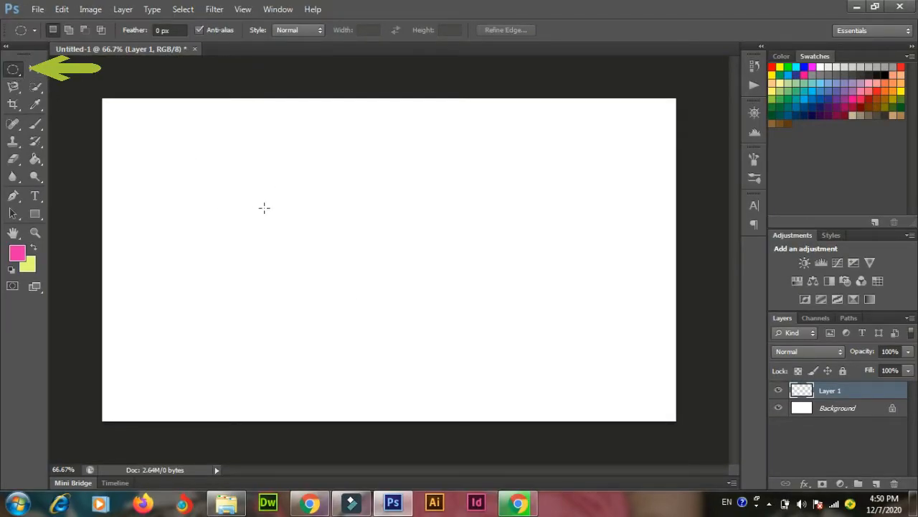
left_click_drag(260, 195, 455, 339)
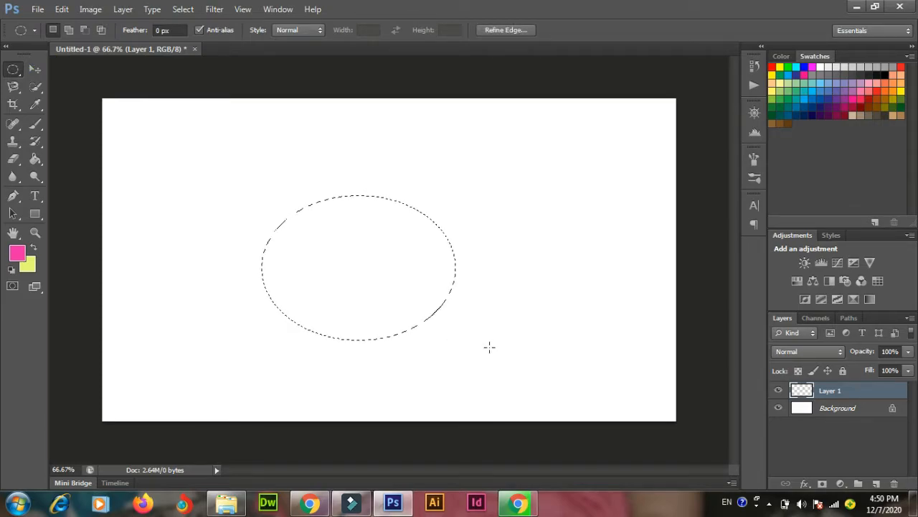
left_click(69, 31)
left_click_drag(246, 180, 366, 340)
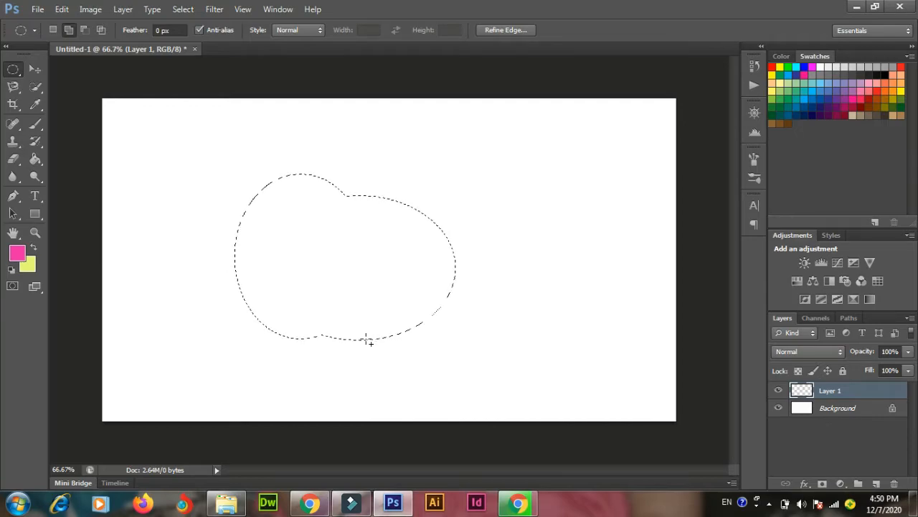
Switch the marquee to new-selection mode and draw several elliptical selections, each replacing the previous one
left_click(54, 30)
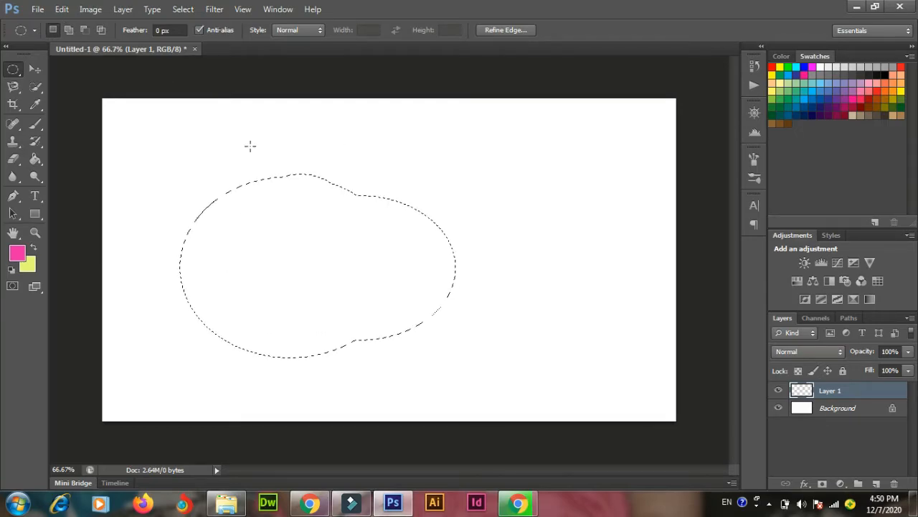
left_click_drag(290, 149, 473, 343)
left_click_drag(216, 243, 366, 343)
left_click_drag(417, 216, 553, 379)
left_click_drag(251, 188, 394, 299)
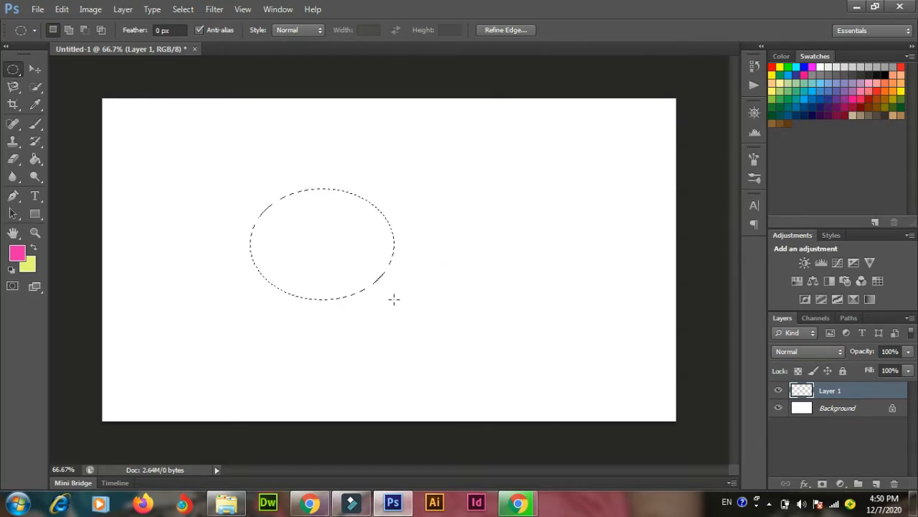
Add an overlapping ellipse to the selection and subtract two more ellipses so that a thin crescent is left
left_click(67, 32)
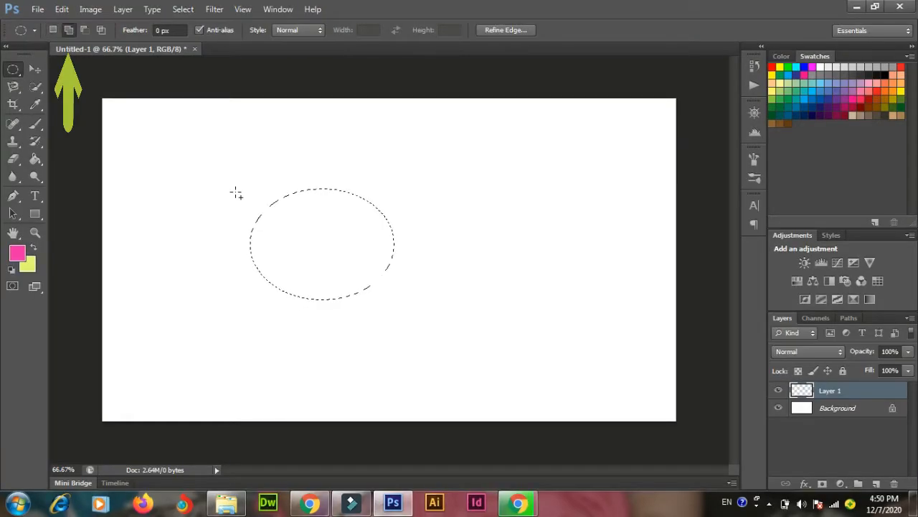
left_click_drag(222, 177, 334, 322)
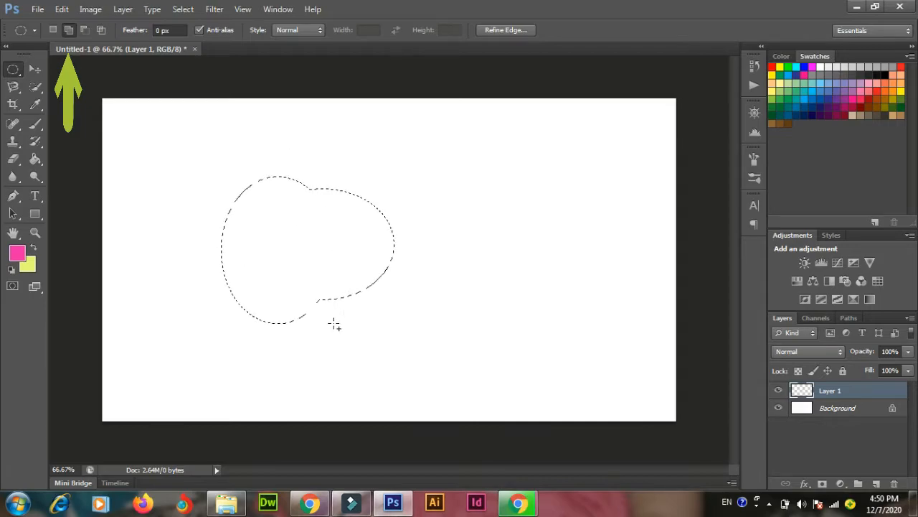
left_click(83, 30)
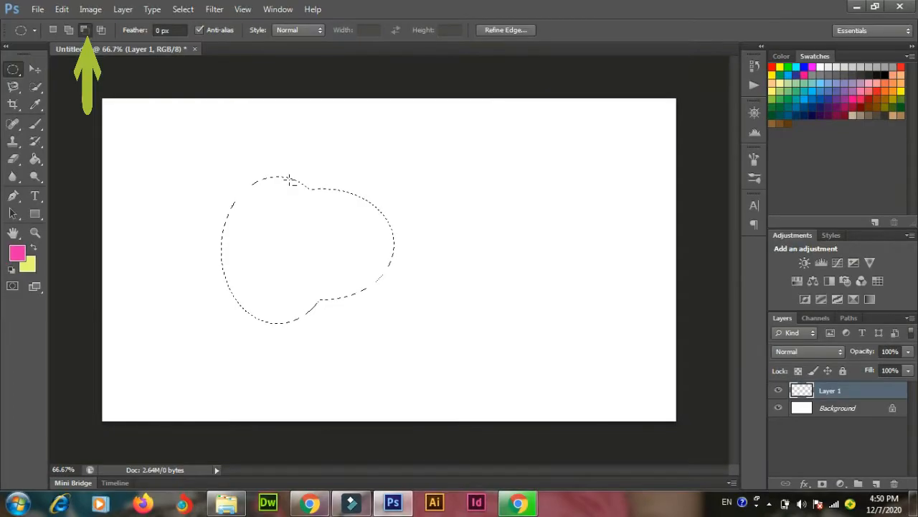
left_click_drag(304, 155, 438, 353)
left_click_drag(234, 148, 361, 309)
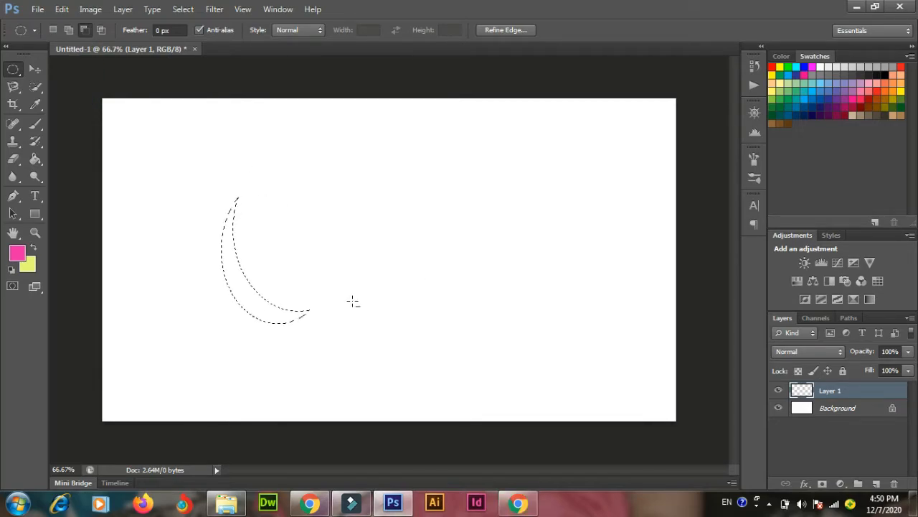
Add a large ellipse over the crescent and intersect the selection with another overlapping ellipse
left_click(68, 31)
left_click(99, 30)
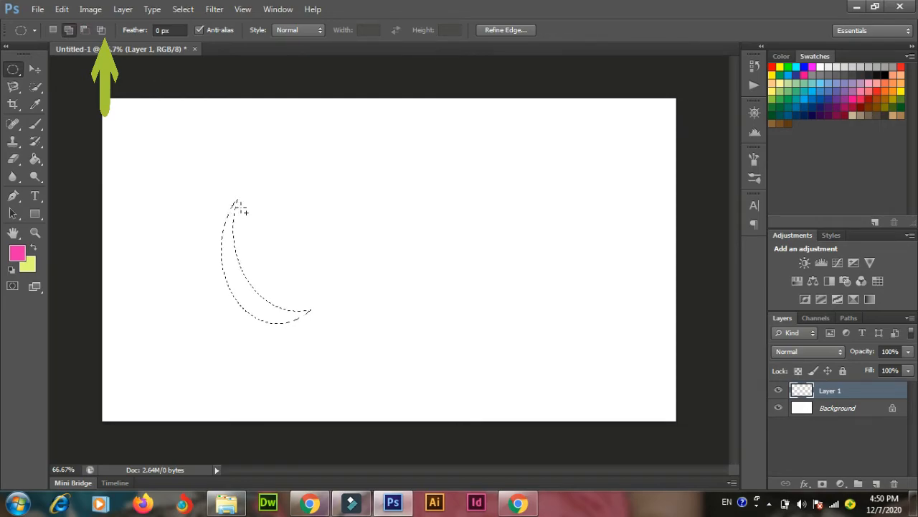
left_click_drag(201, 191, 423, 379)
left_click(99, 31)
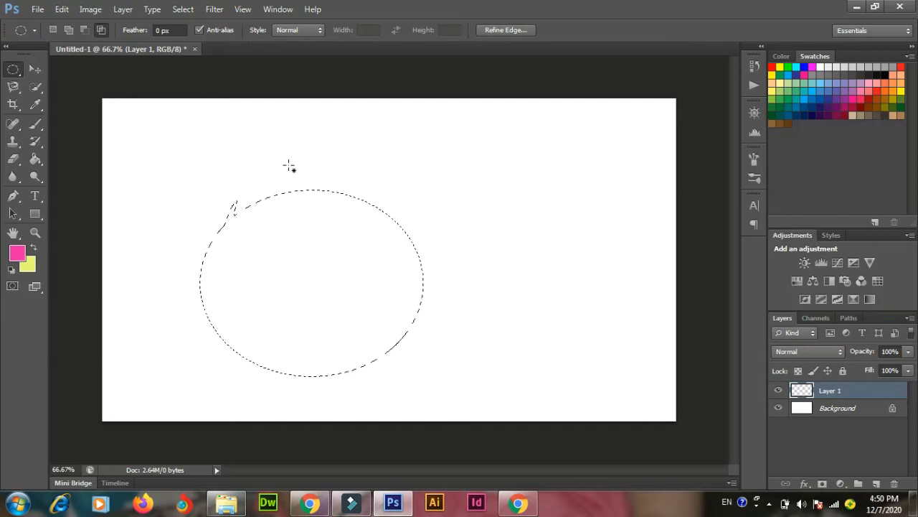
left_click_drag(300, 175, 472, 384)
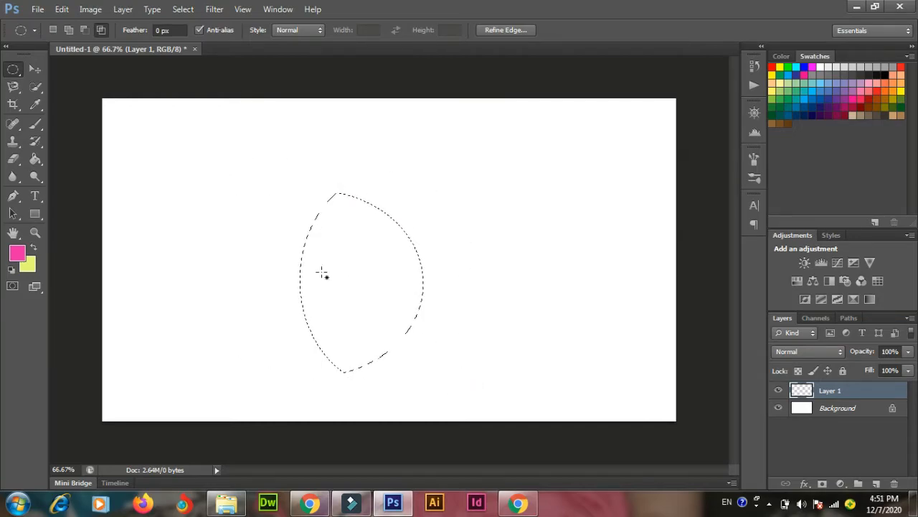
Replace the selection with a single large ellipse near the canvas centre and dismiss the 360 Total Security notification
left_click(53, 30)
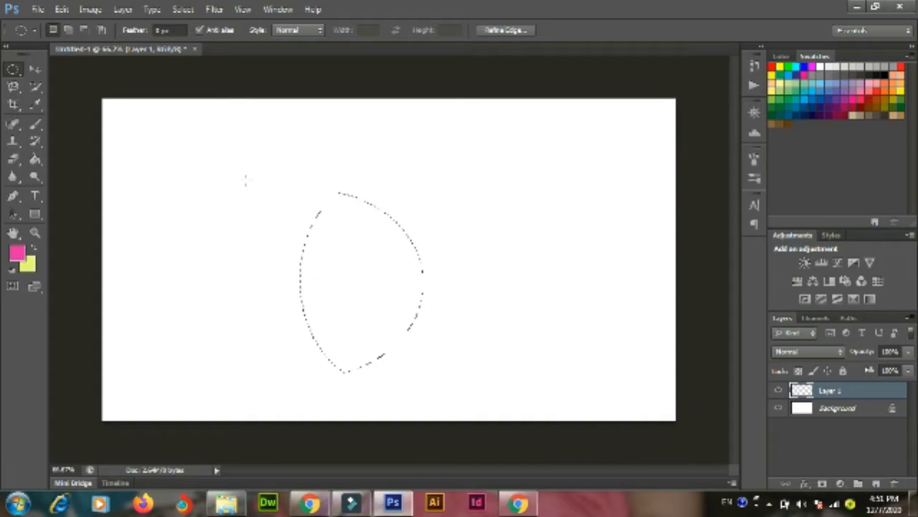
left_click_drag(246, 180, 458, 354)
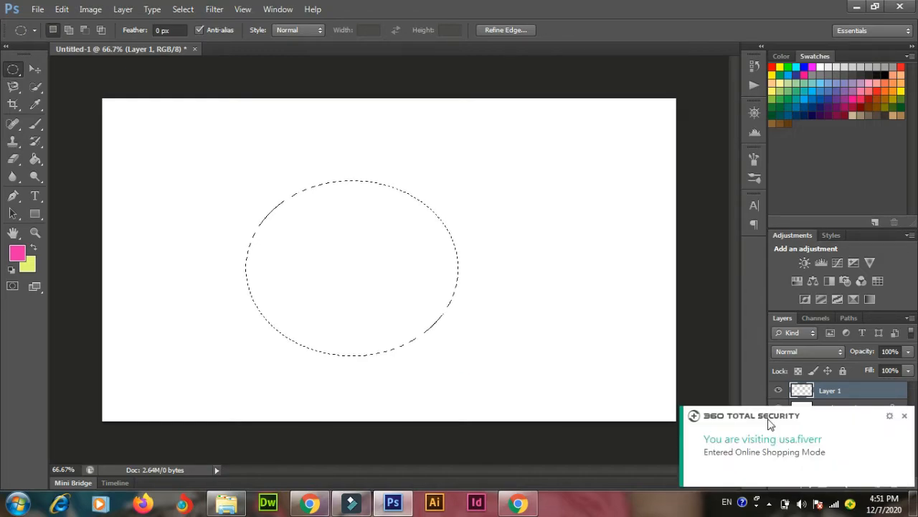
left_click(904, 416)
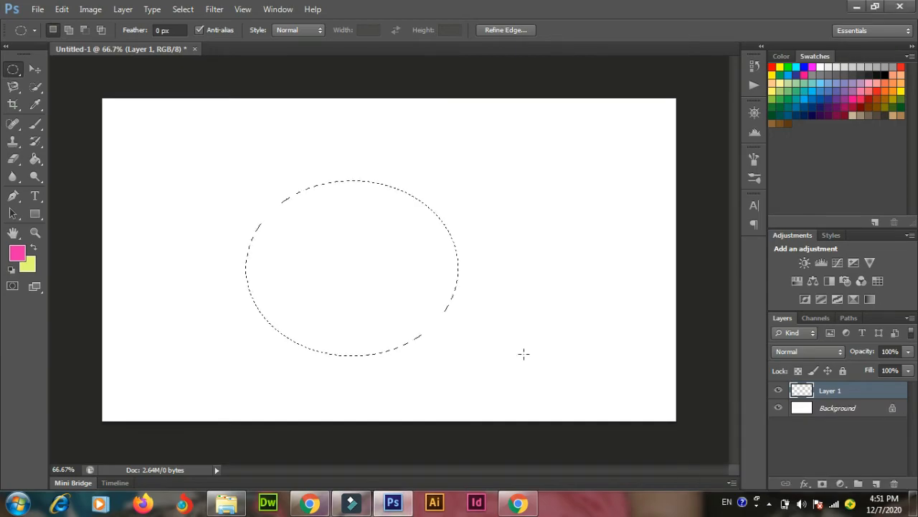
Add an overlapping ellipse to the selection, then replace it with a perfect circular selection left of the canvas centre
key("shift")
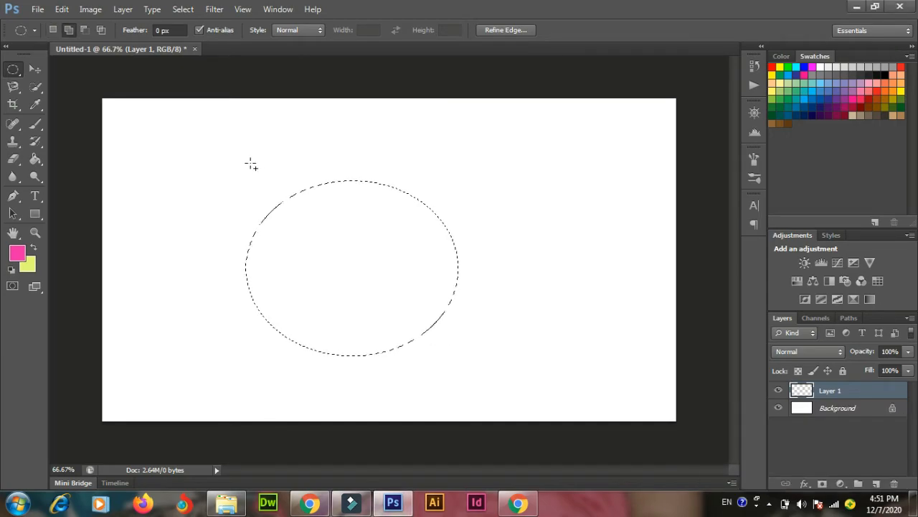
left_click_drag(250, 164, 466, 345)
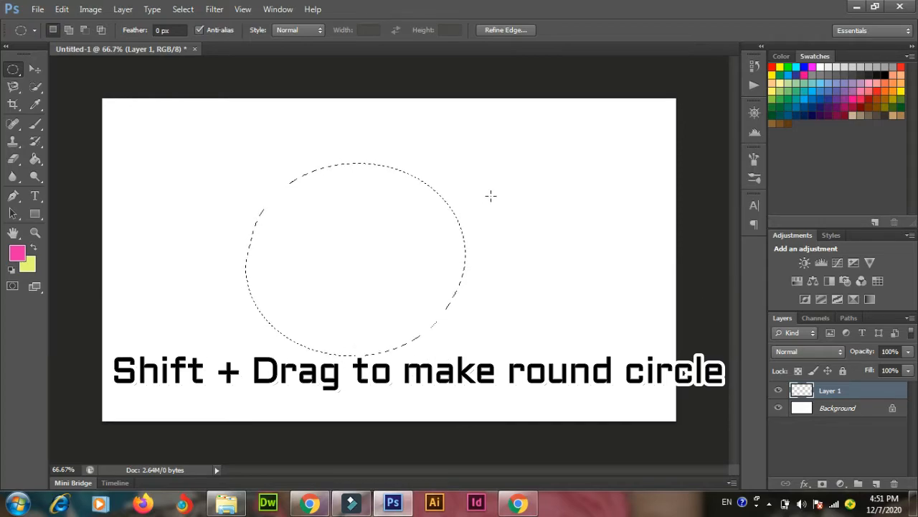
left_click_drag(478, 166, 618, 286)
left_click_drag(210, 190, 363, 341)
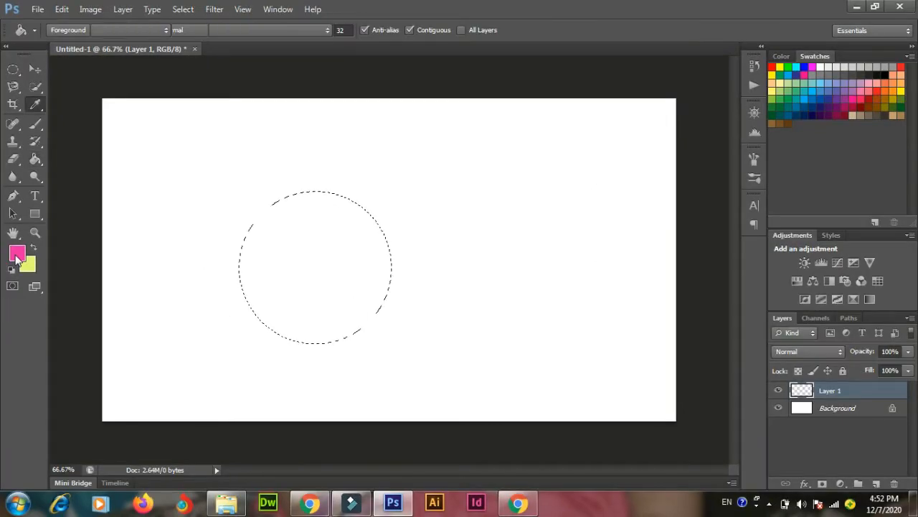
Set the foreground colour to a lighter pink, hex f546b9
left_click(17, 252)
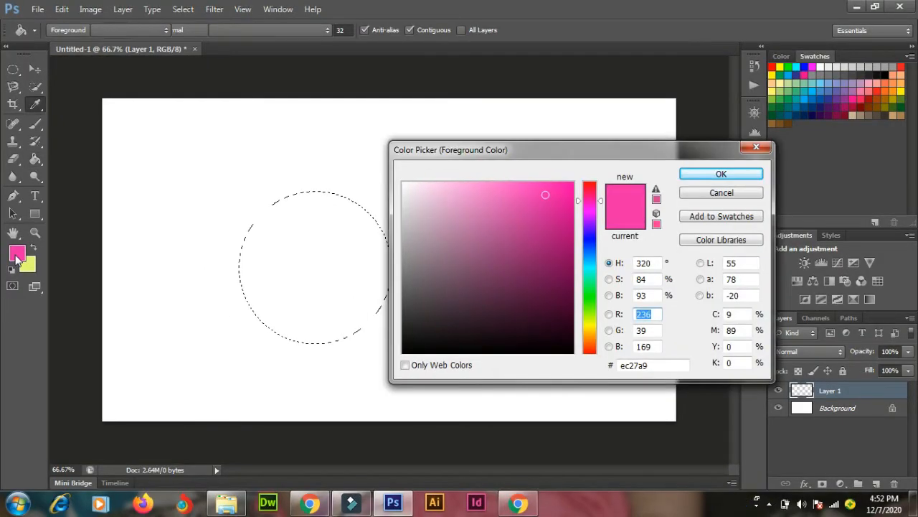
left_click(512, 193)
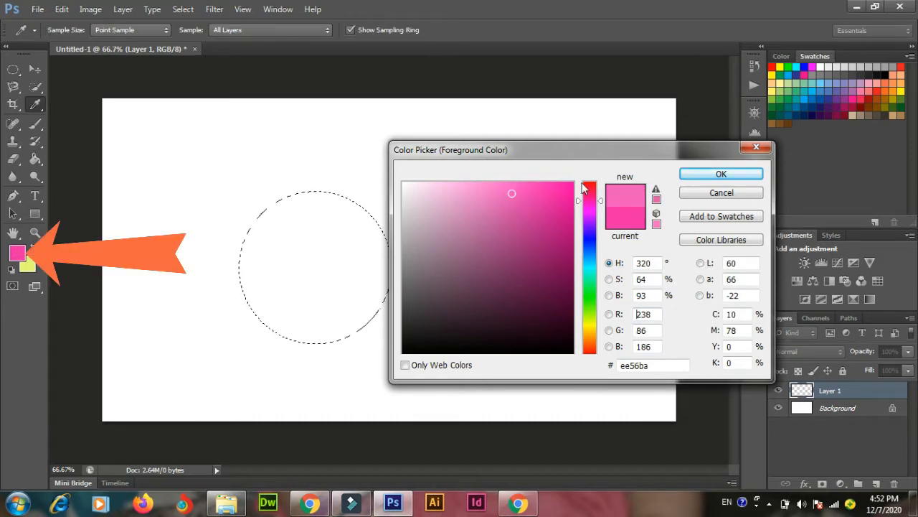
left_click(524, 189)
left_click(525, 189)
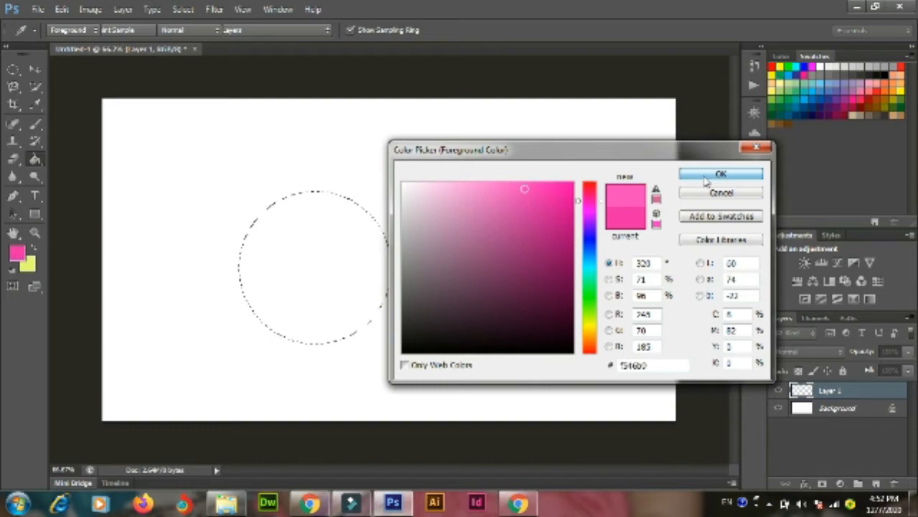
left_click(710, 178)
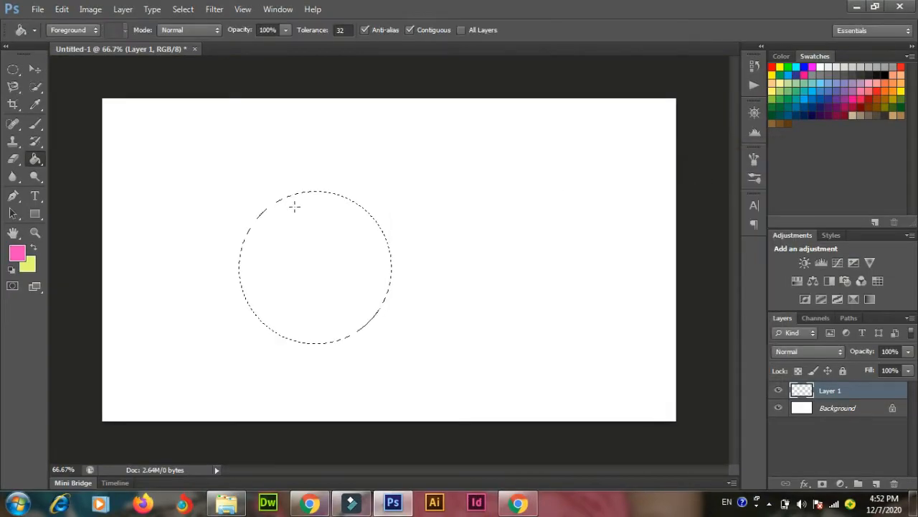
Fill the circular selection on Layer 1 with the pink foreground colour, switching once to the yellow-green background colour and back to pink
right_click(40, 161)
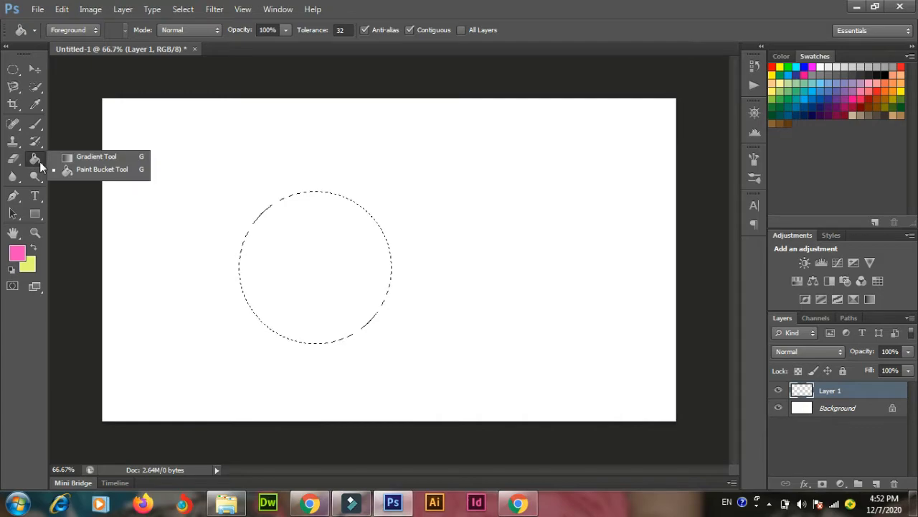
left_click(72, 170)
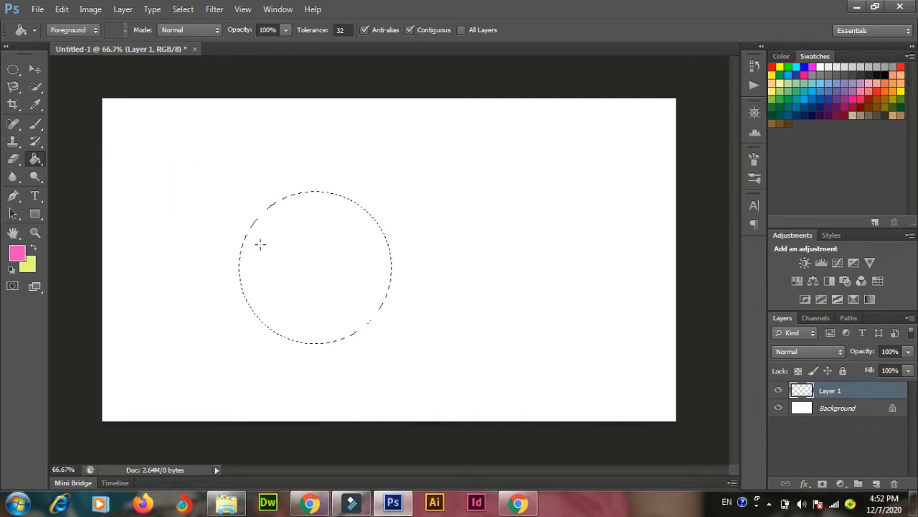
left_click(294, 249)
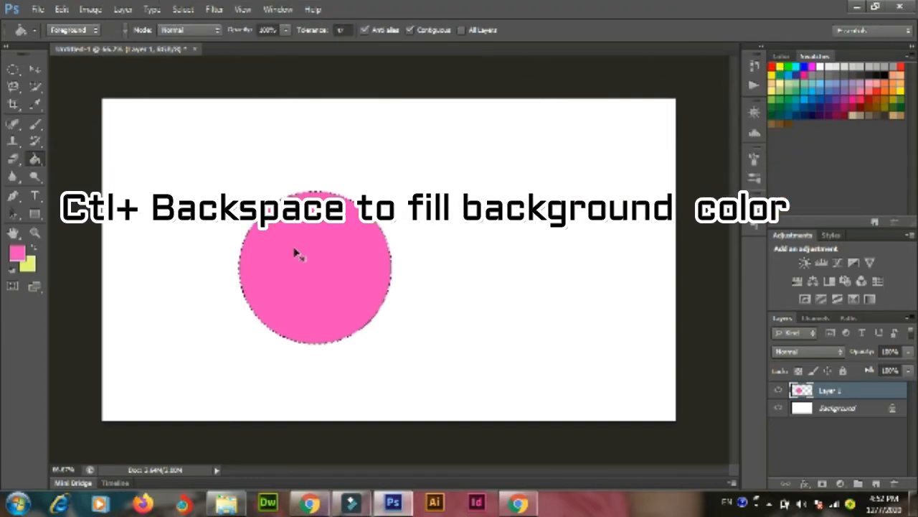
key("ctrl+BackSpace")
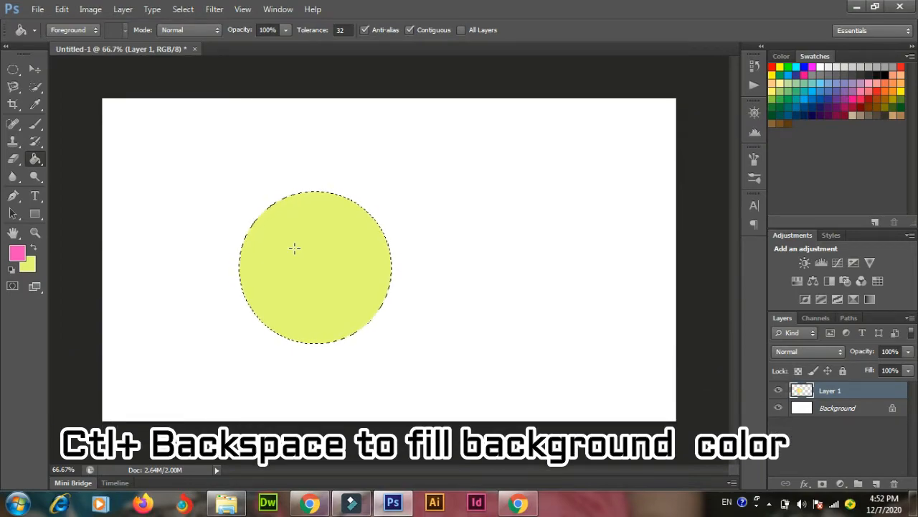
left_click(294, 248)
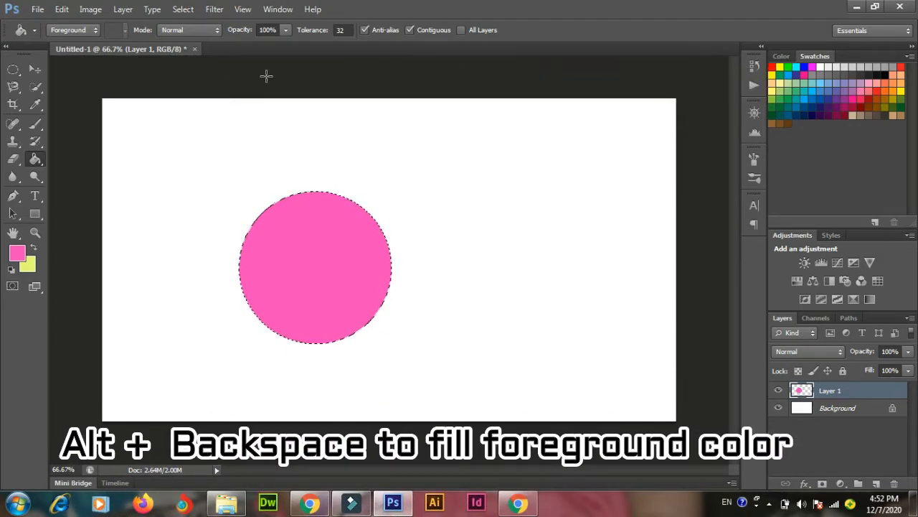
Deselect the pink circle and move it a little to the left on the canvas
left_click(184, 10)
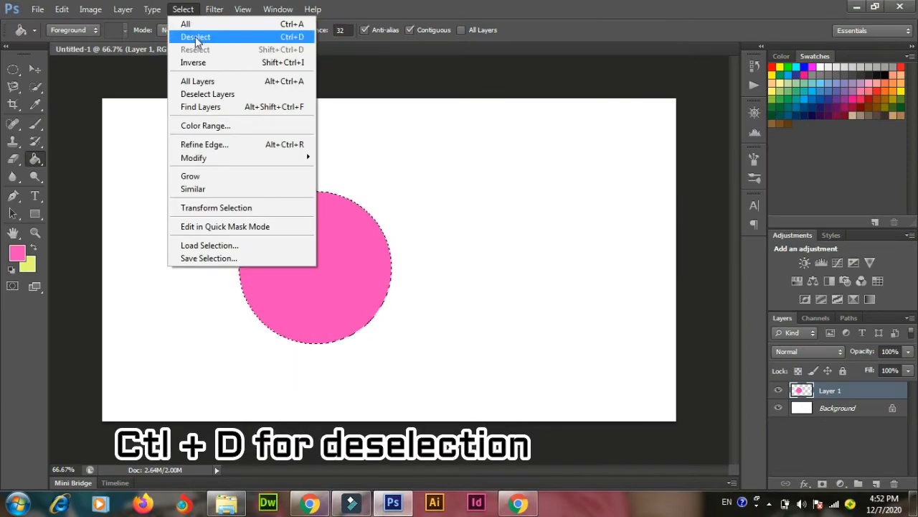
left_click(246, 38)
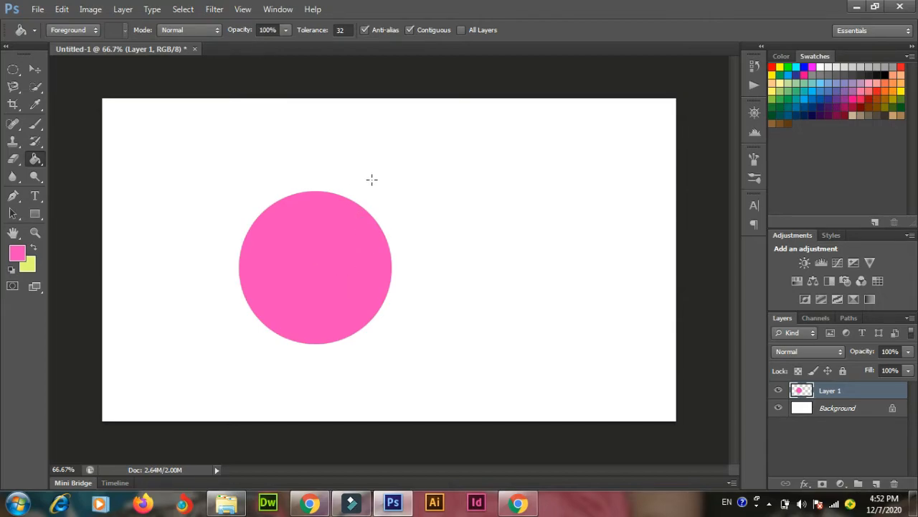
left_click(34, 66)
left_click_drag(299, 239, 252, 238)
Open the image flower_pink_vase_141876_3840x2160 from the freelancing folder on Local Disk (E:)
left_click(38, 10)
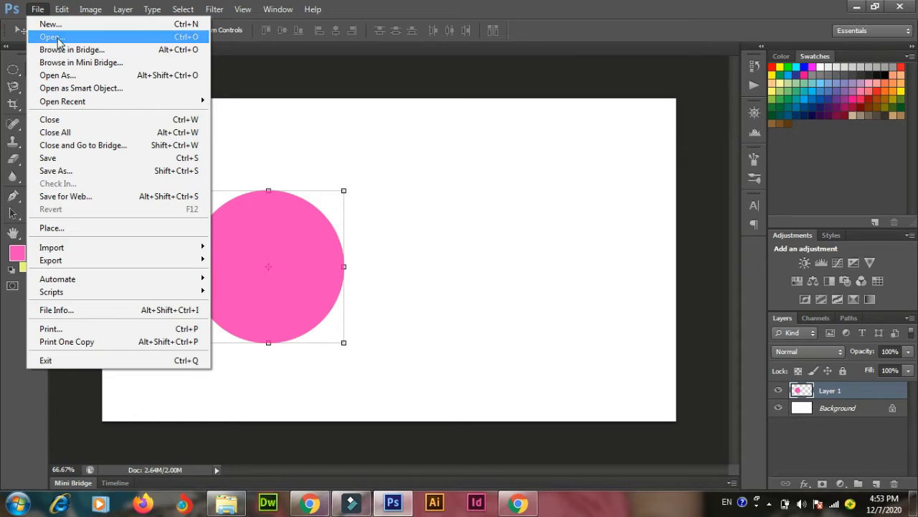
left_click(58, 37)
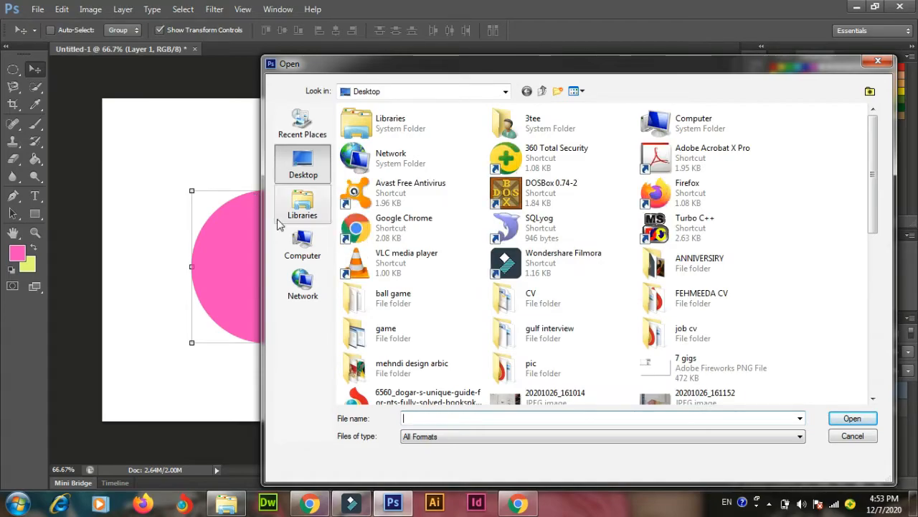
left_click(302, 254)
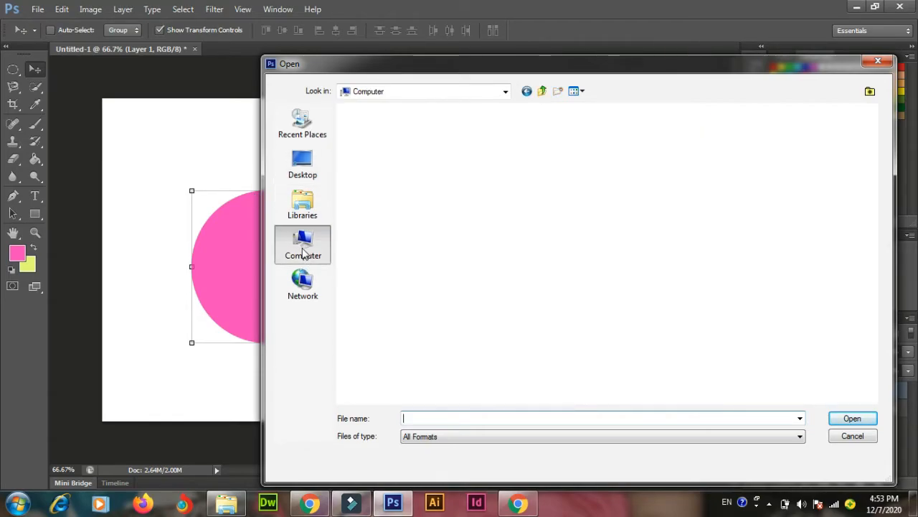
left_click(694, 147)
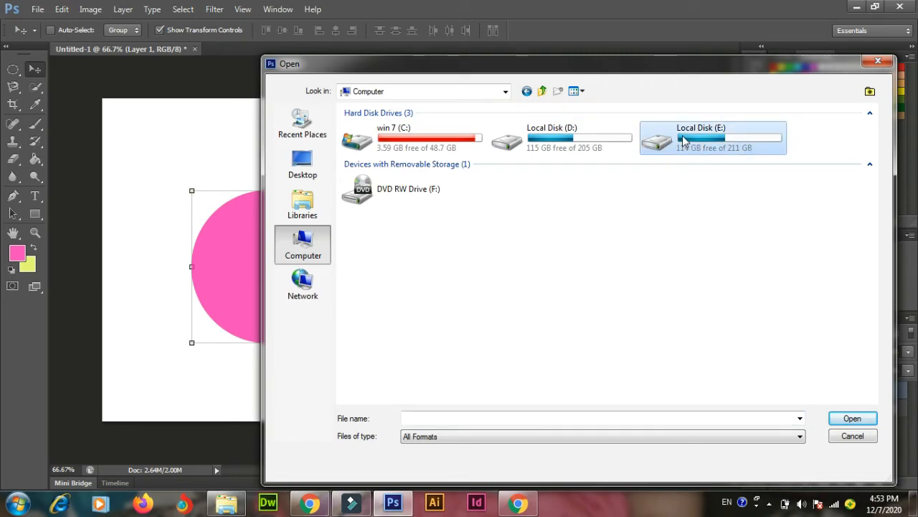
double_click(682, 145)
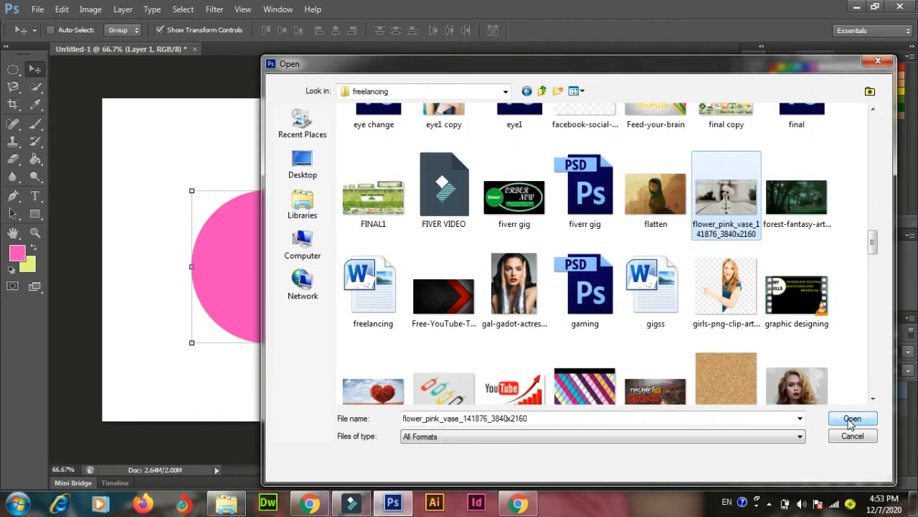
left_click(852, 419)
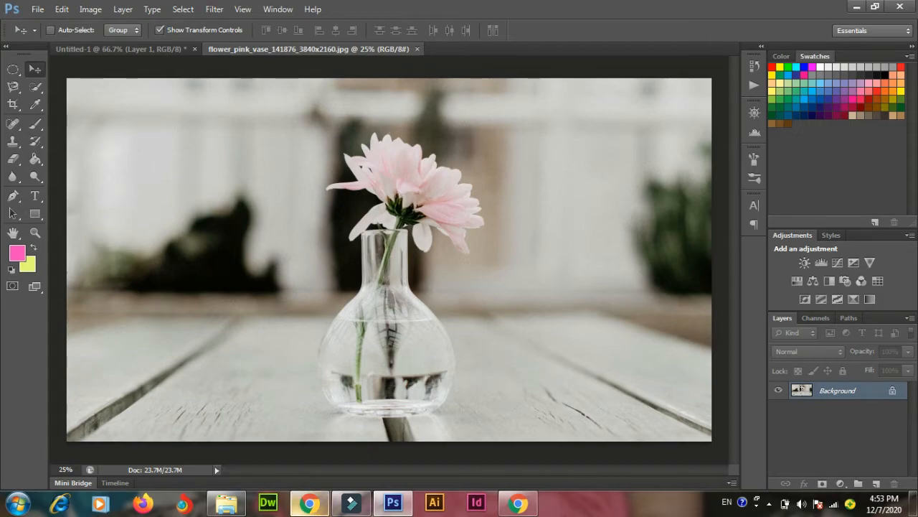
Switch to Windows Explorer, place flower_pink_vase_141876_3840x2160 from E:'s freelancing folder into Untitled-1, and commit it widened to 33.80%
left_click(242, 511)
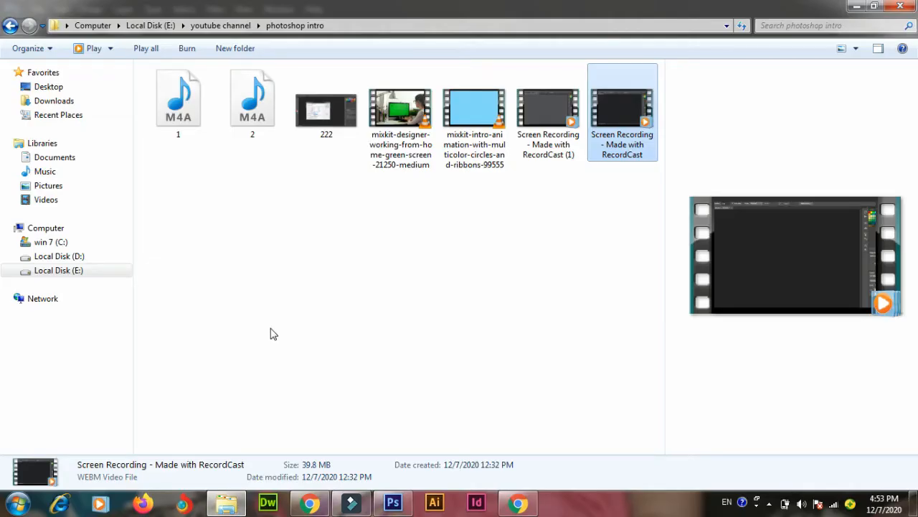
left_click(151, 25)
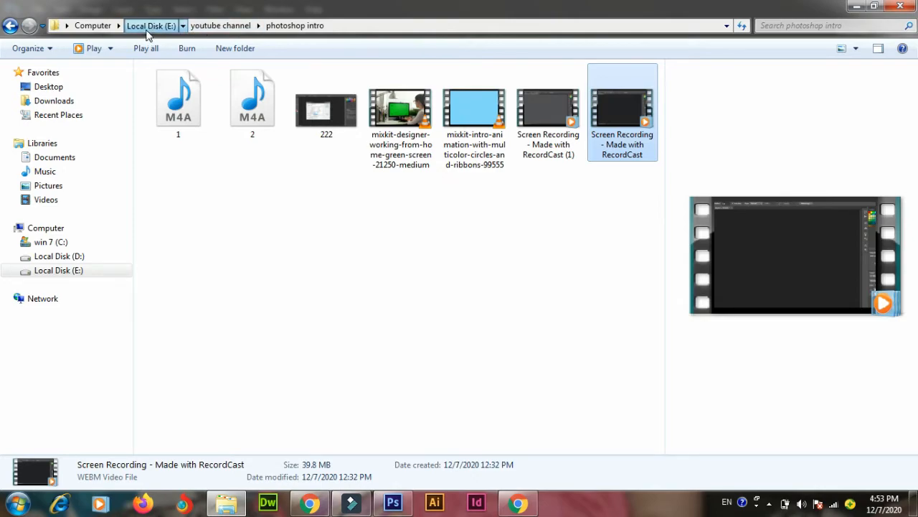
double_click(251, 179)
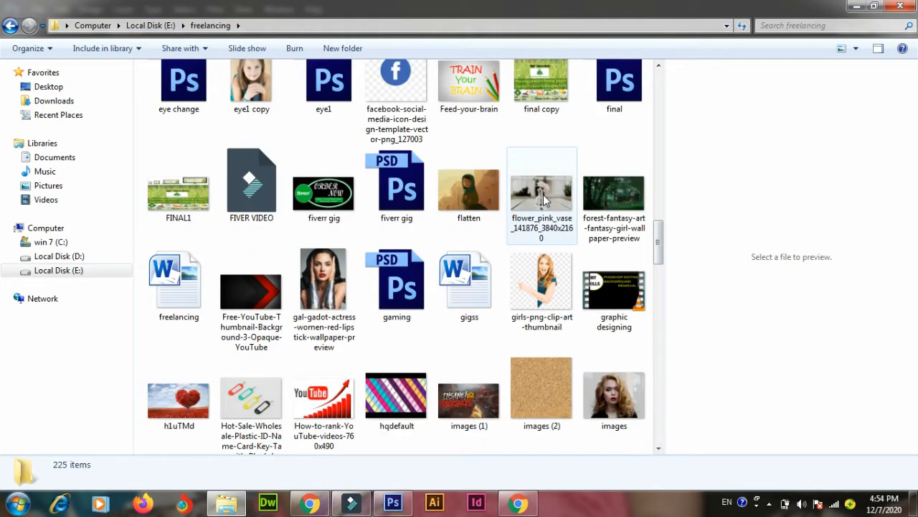
left_click_drag(542, 201, 410, 404)
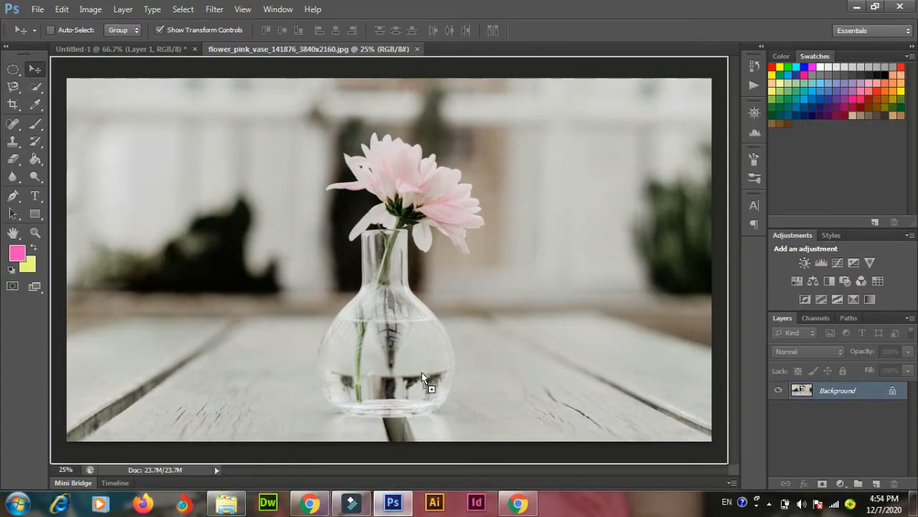
left_click_drag(422, 374, 404, 268)
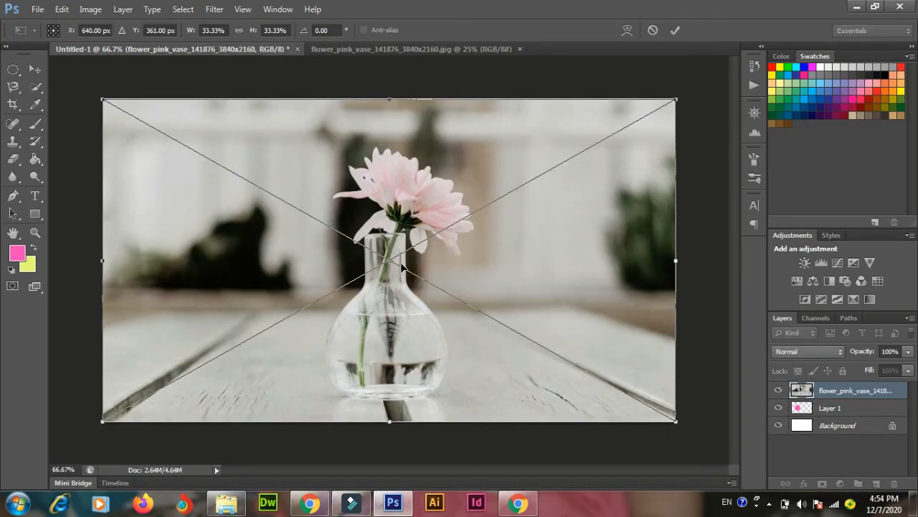
left_click_drag(678, 261, 684, 261)
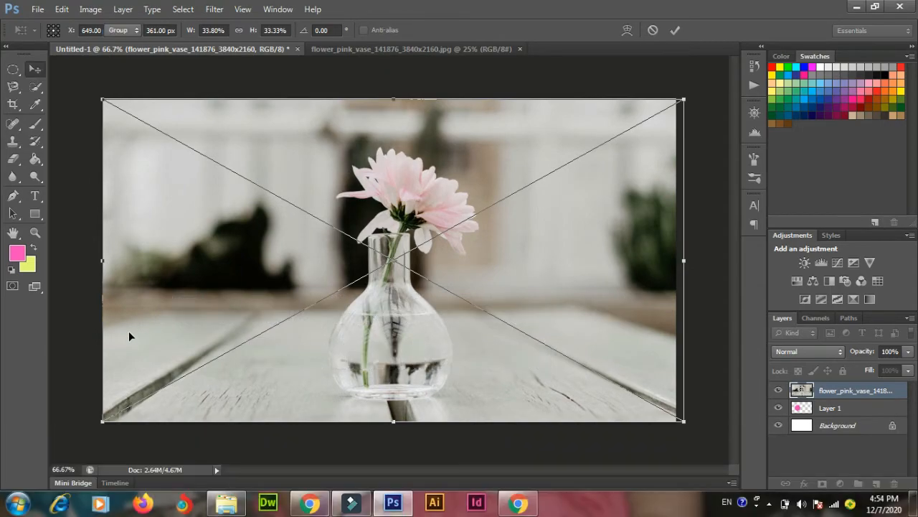
key("Return")
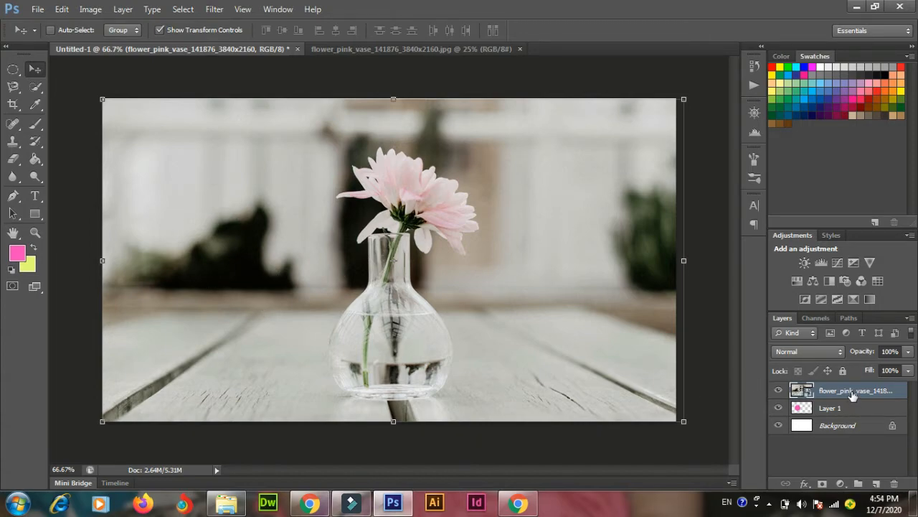
Stack Layer 1 above the flower image layer and move the pink circle down and left of the vase
mouse_move(852, 394)
left_mouse_down()
mouse_move(850, 435)
mouse_move(847, 388)
left_mouse_up()
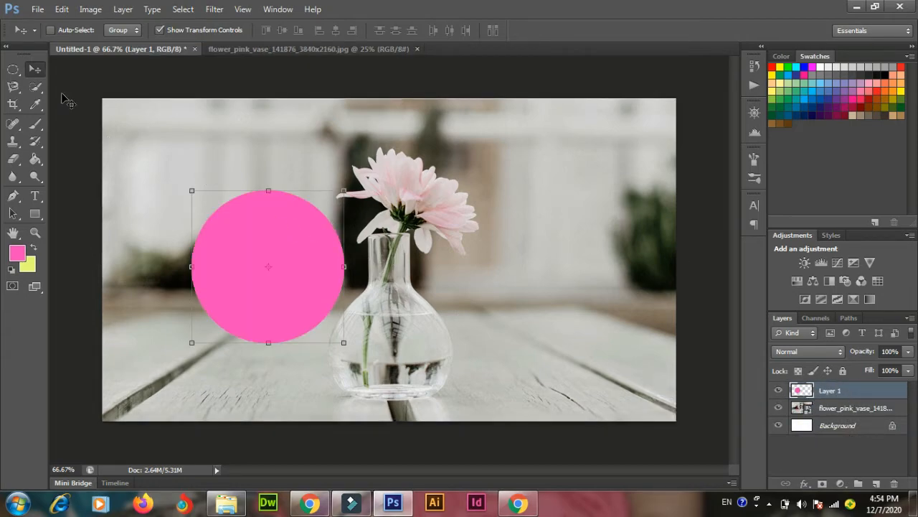
mouse_move(250, 244)
left_mouse_down()
mouse_move(277, 250)
mouse_move(213, 250)
mouse_move(188, 266)
mouse_move(278, 292)
mouse_move(256, 267)
mouse_move(213, 287)
mouse_move(216, 199)
mouse_move(222, 280)
mouse_move(204, 277)
left_mouse_up()
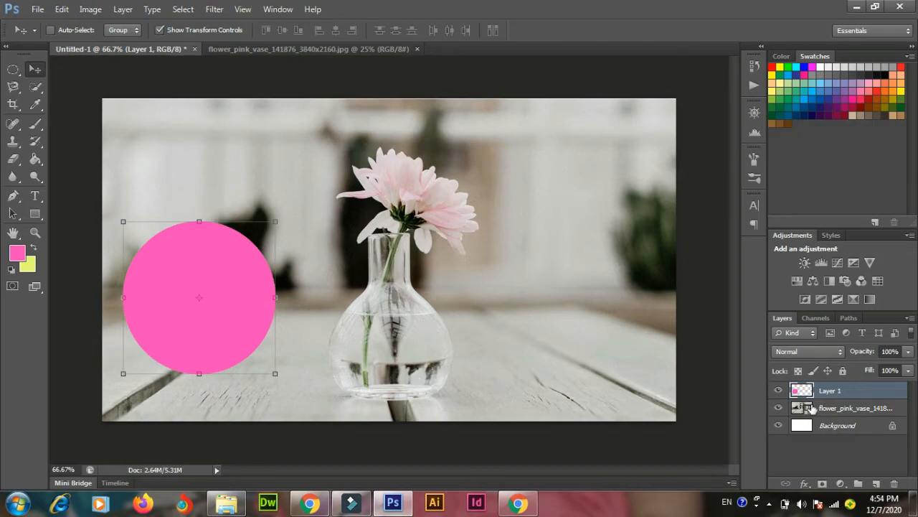
Select the pink flower and glass vase on the flower image layer with the Quick Selection tool
left_click(850, 409)
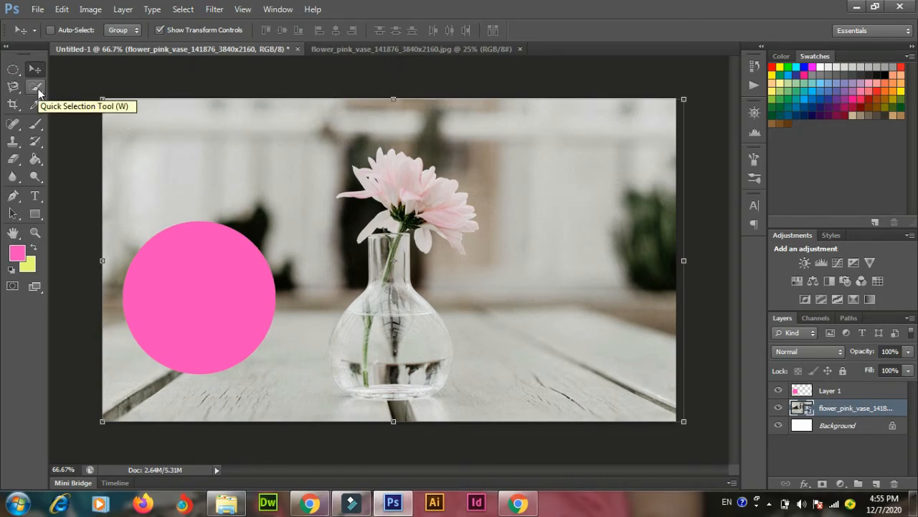
left_click(36, 87)
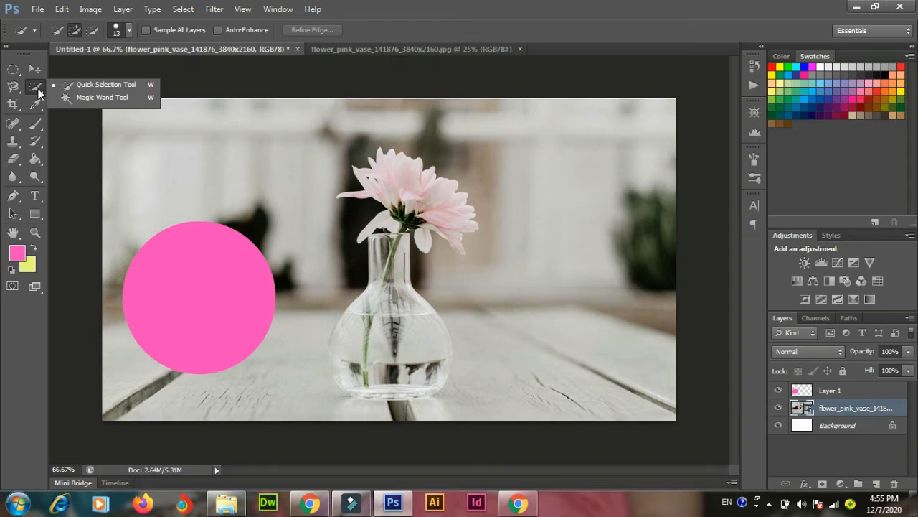
left_click(75, 82)
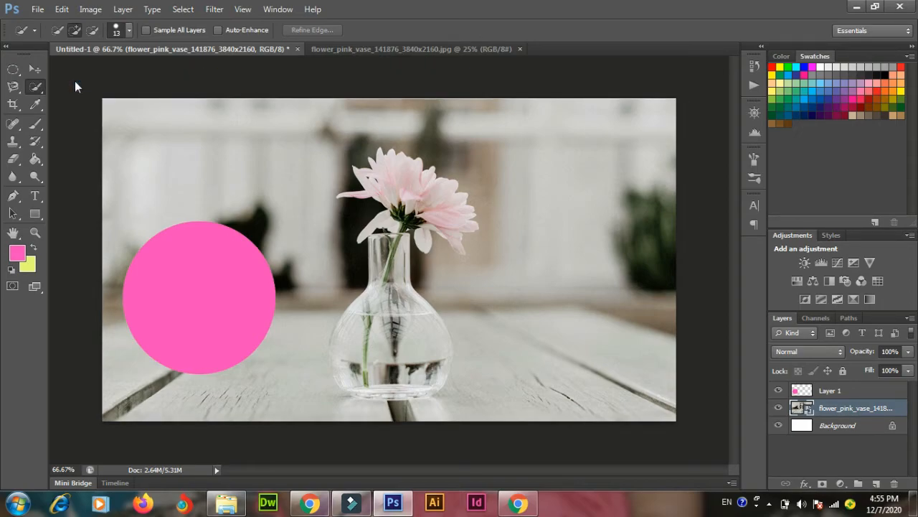
left_click(381, 154)
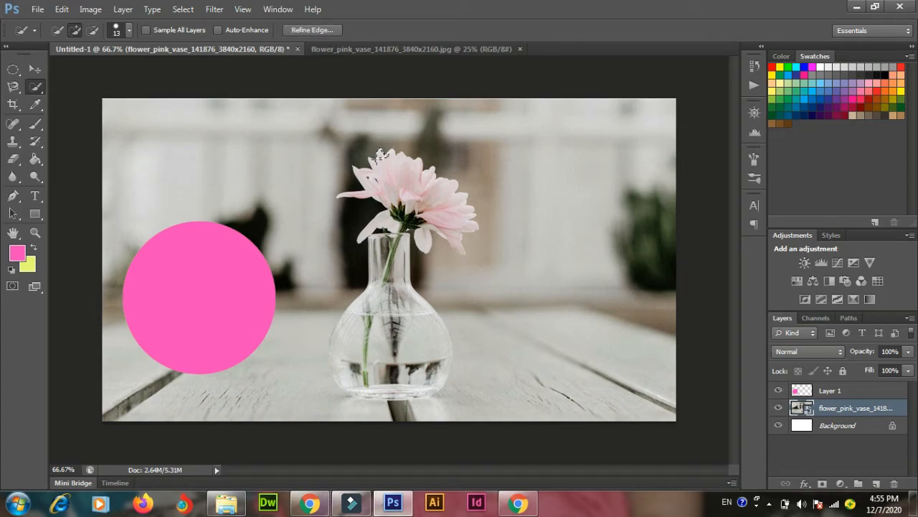
left_click_drag(372, 171, 408, 181)
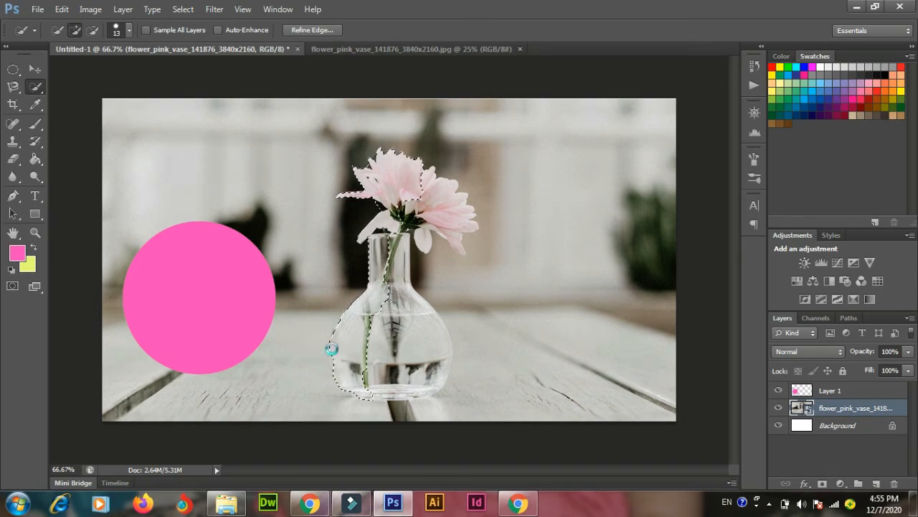
left_click_drag(425, 390, 452, 348)
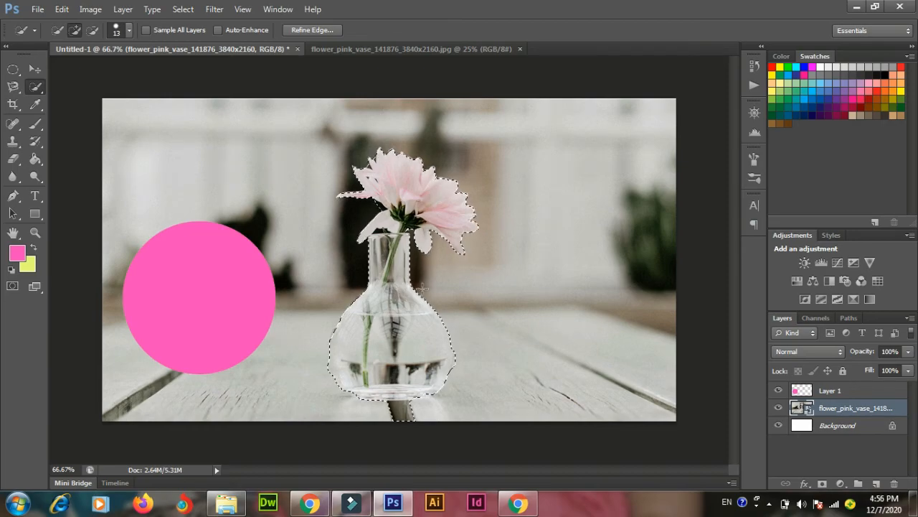
Subtract the tabletop gap below the vase from the selection, and copy the selected flower and vase to a new layer
left_click(92, 30)
left_click_drag(400, 408, 406, 417)
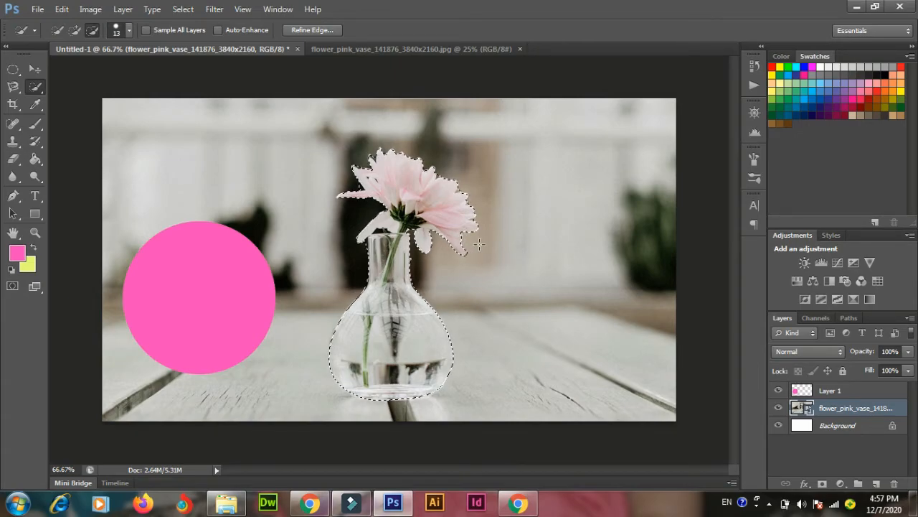
key("ctrl+j")
key("ctrl+j")
Move the flower and vase copy on Layer 3 to the right of the original vase, level with it
key("v")
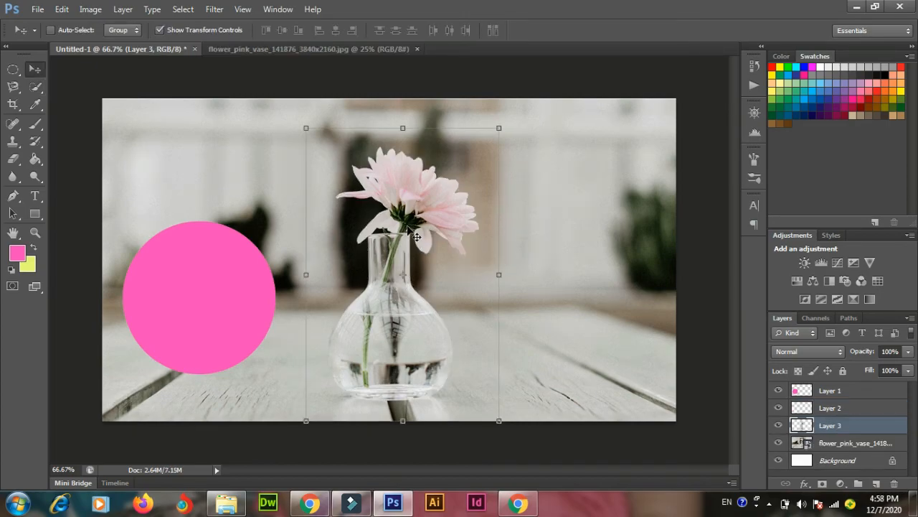
left_click_drag(410, 230, 566, 237)
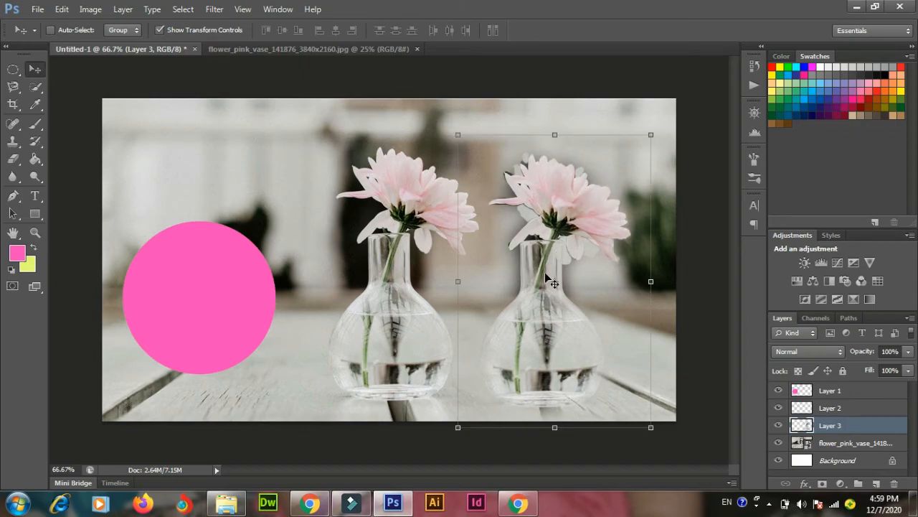
left_click_drag(550, 287, 558, 272)
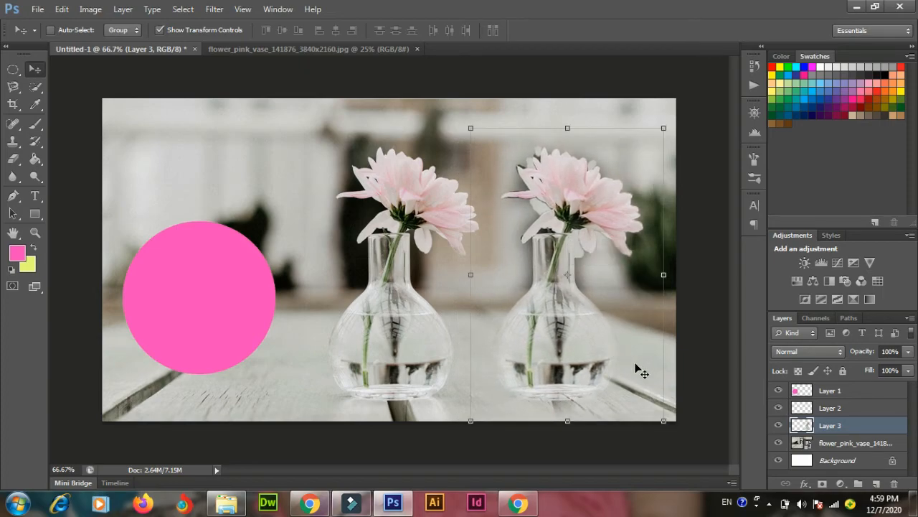
Paste another copy of the flower and vase and position it to the left of the original, behind the pink circle
key("ctrl+v")
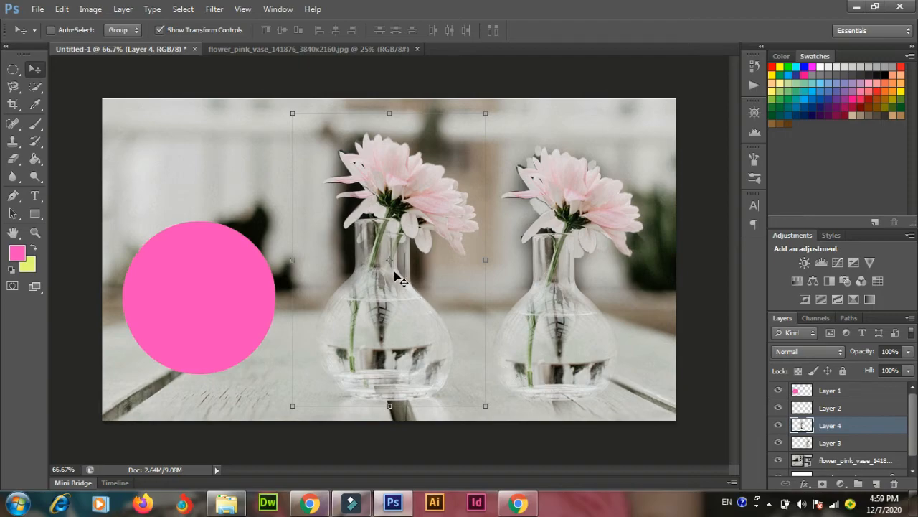
left_click_drag(398, 277, 245, 272)
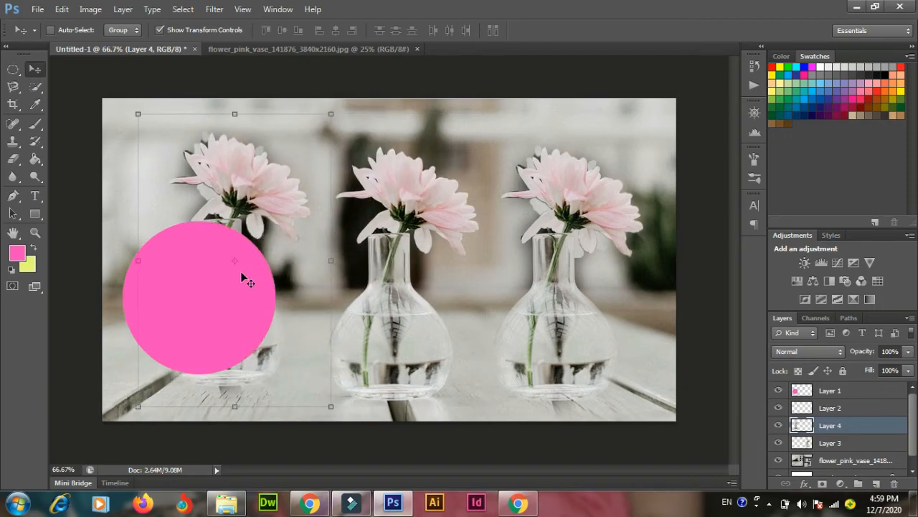
left_click_drag(265, 233, 250, 234)
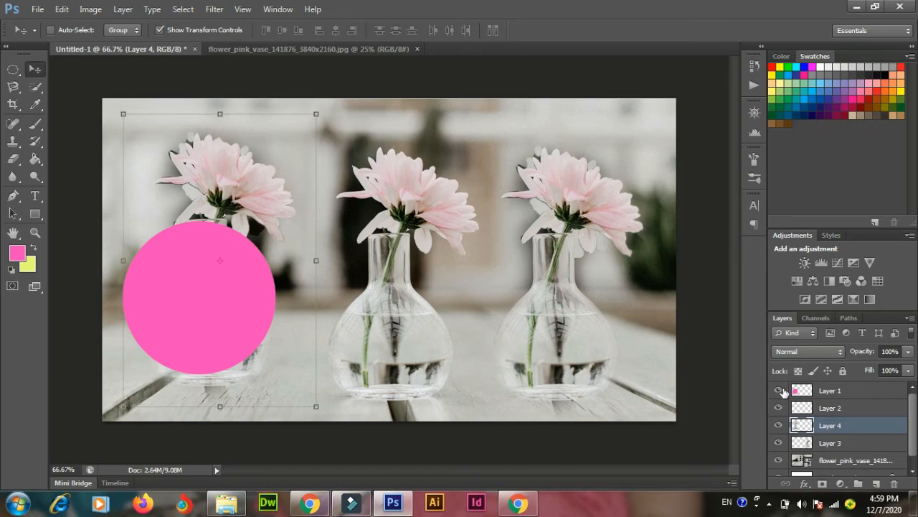
left_click_drag(230, 305, 278, 302)
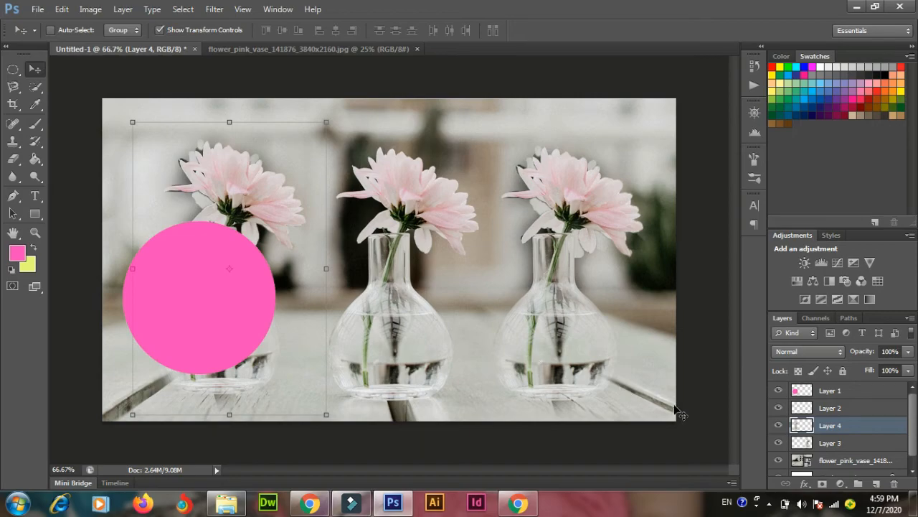
Hide Layer 1, Layer 2, Layer 4 and Layer 3 so only the original flower image shows
left_click(779, 392)
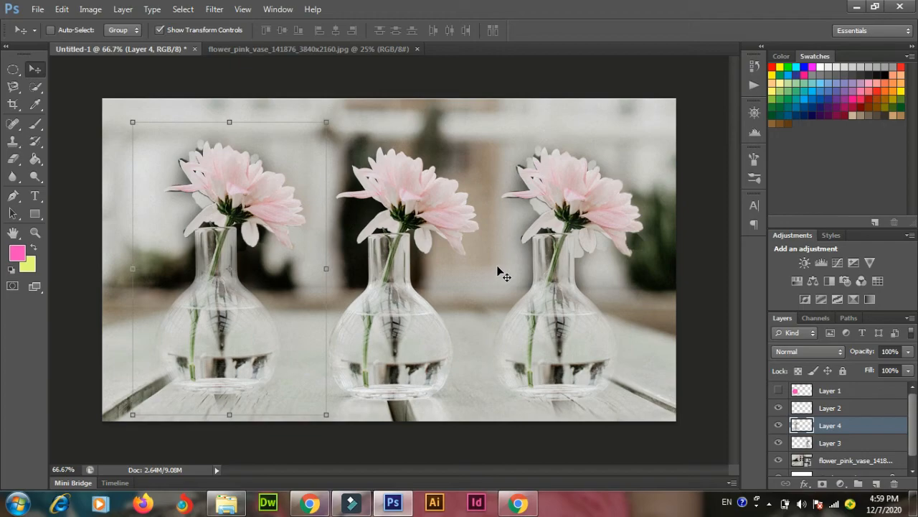
left_click(778, 407)
left_click(778, 426)
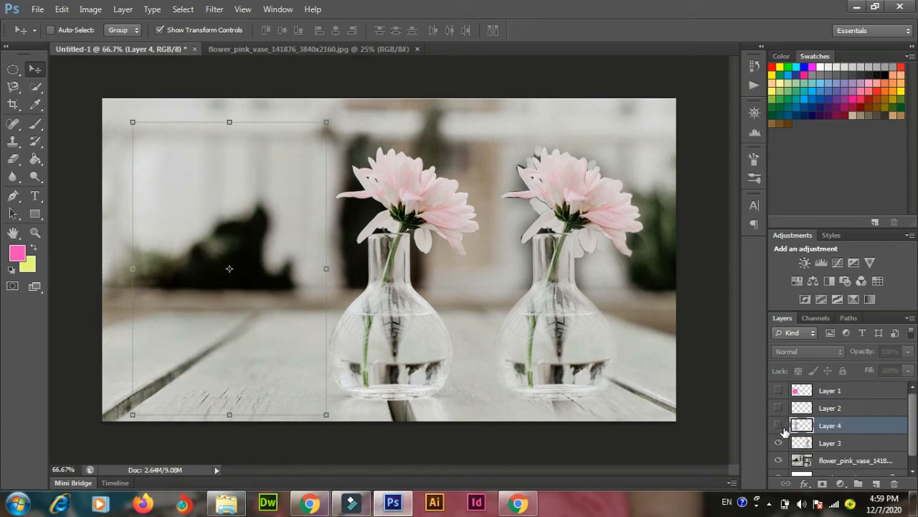
left_click(778, 443)
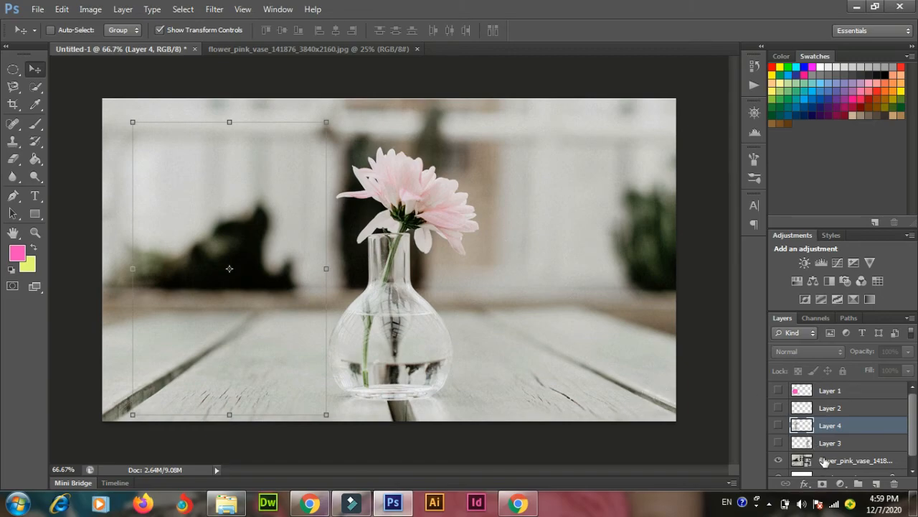
Select the flower and upper vase on the flower image layer with a 30 px feathered elliptical marquee and copy it to a new layer
left_click(854, 461)
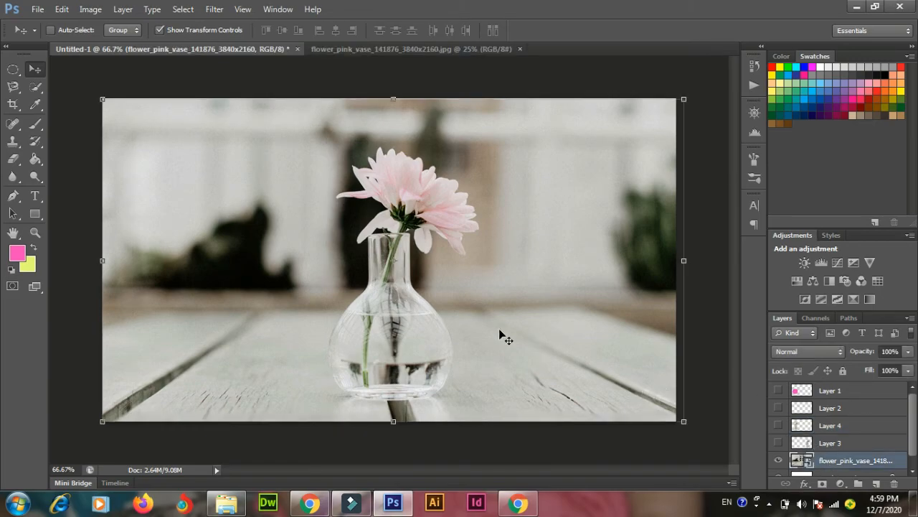
left_click(13, 69)
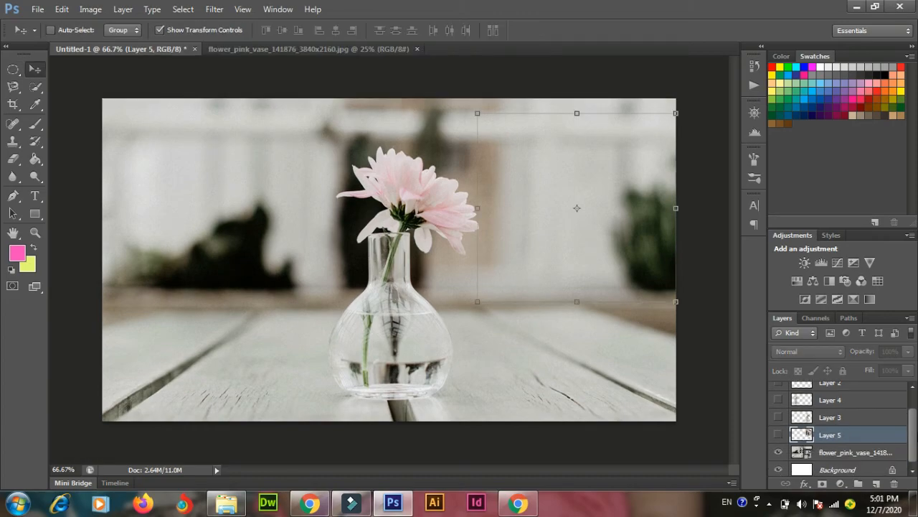
left_click(854, 452)
left_click(12, 69)
mouse_move(300, 126)
left_mouse_down()
mouse_move(501, 312)
mouse_move(496, 338)
left_mouse_up()
left_click(161, 29)
type("30")
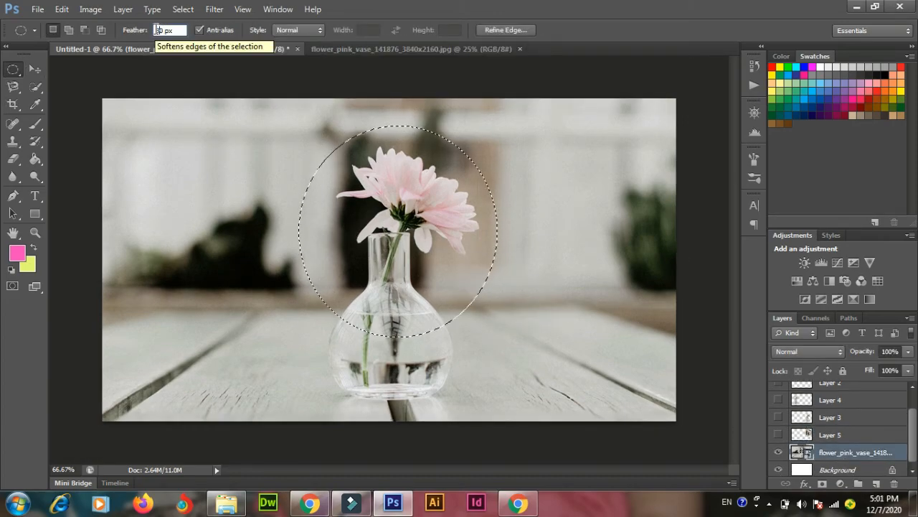
left_click(401, 181)
left_click(877, 484)
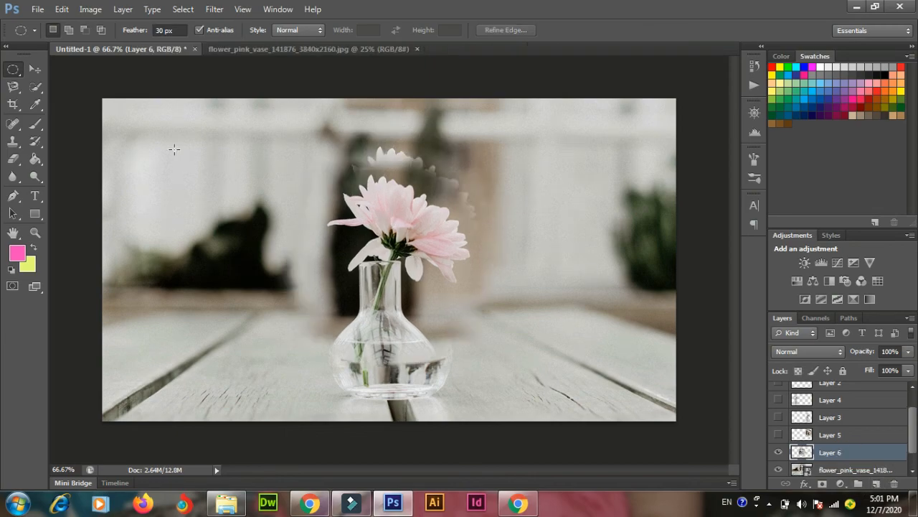
Move the feathered flower copy to the right of the original vase and scale it to 76.74% width and 90.59% height
key("v")
left_click_drag(408, 199, 552, 191)
left_click_drag(430, 356, 489, 331)
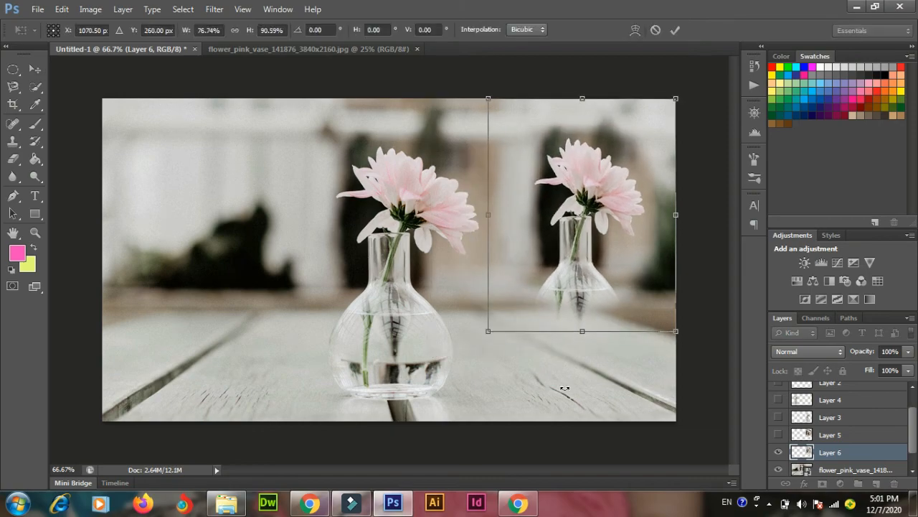
left_click(675, 30)
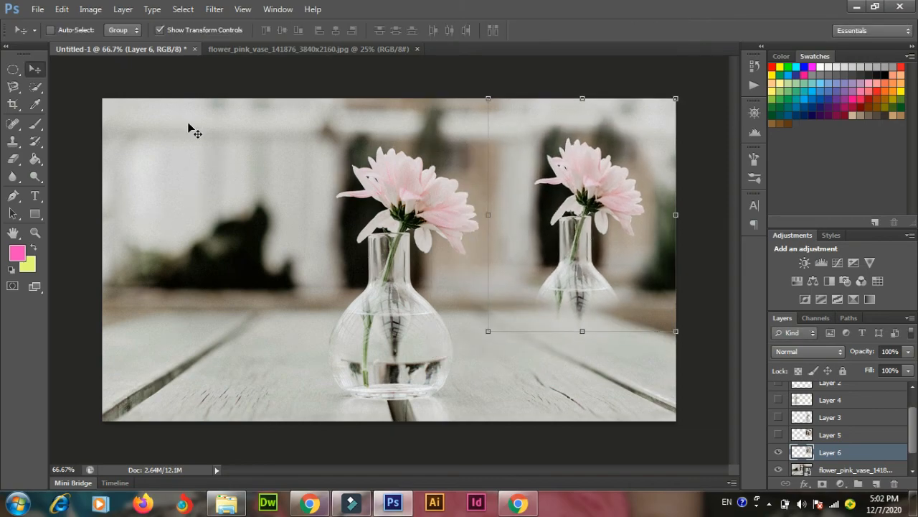
left_click(37, 10)
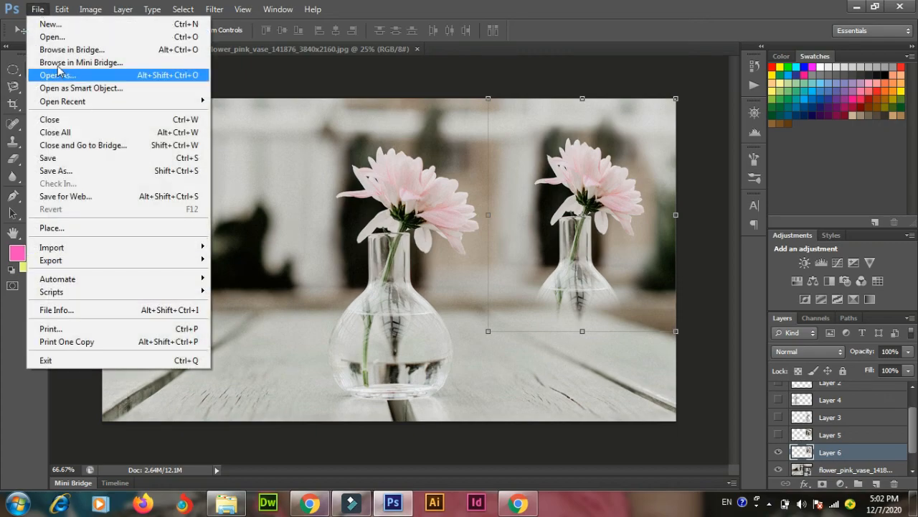
left_click(57, 160)
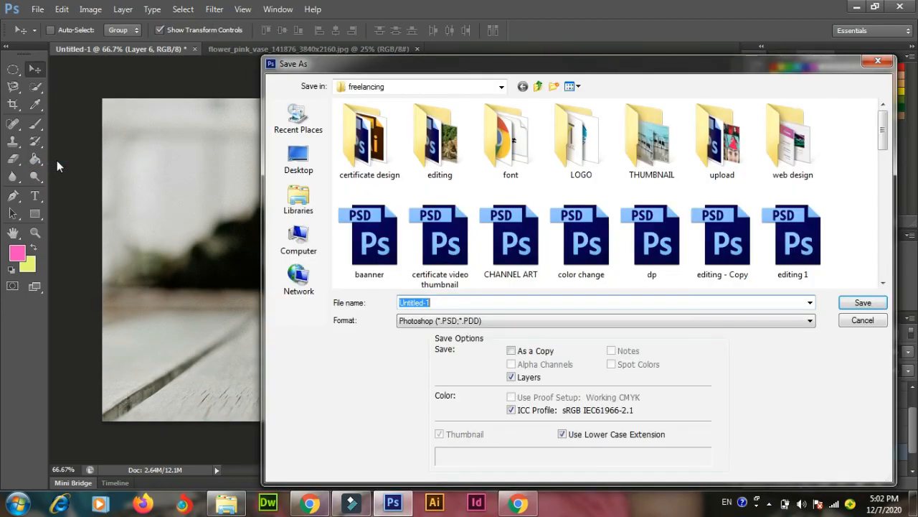
left_click(299, 160)
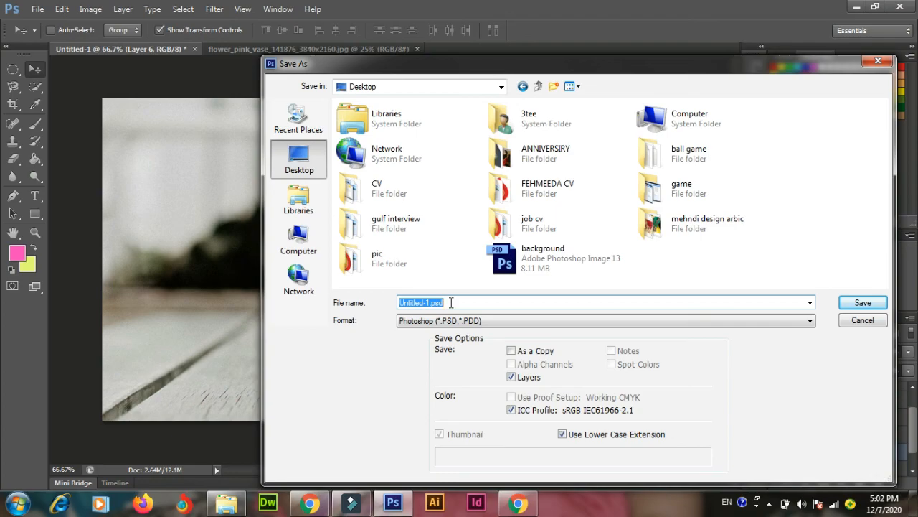
key("Escape")
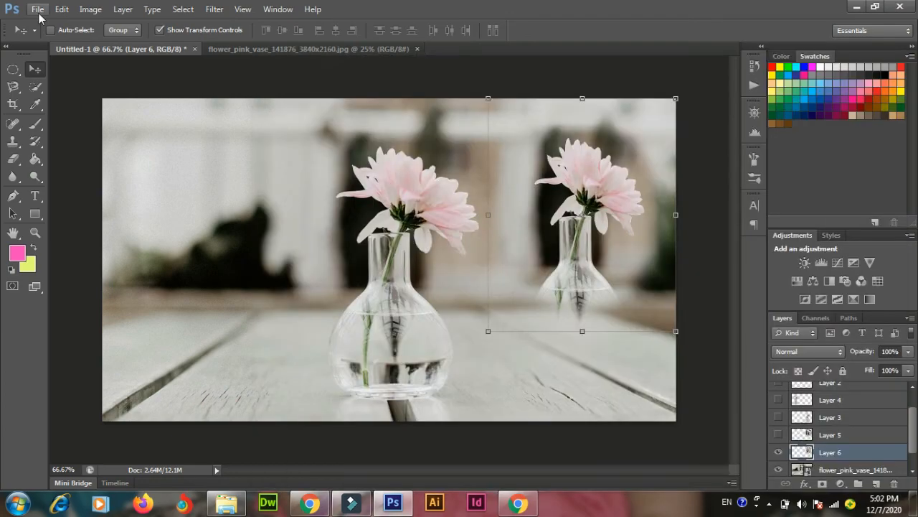
Start saving Untitled-1 under Save As in the freelancing folder with the format set to JPEG
left_click(37, 9)
left_click(55, 172)
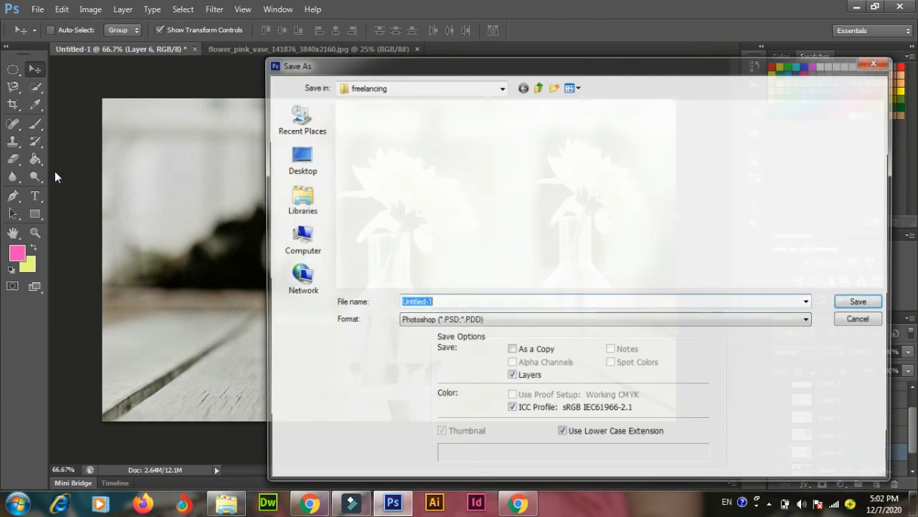
left_click(451, 322)
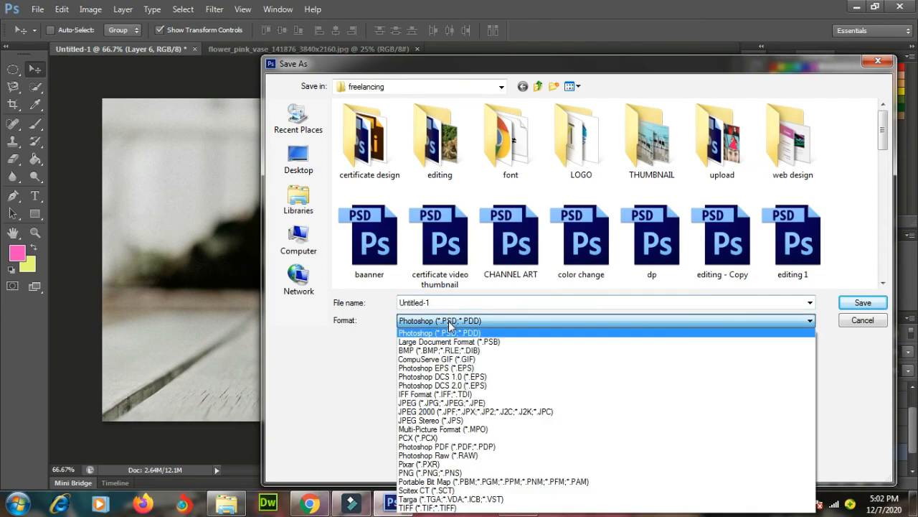
left_click(429, 404)
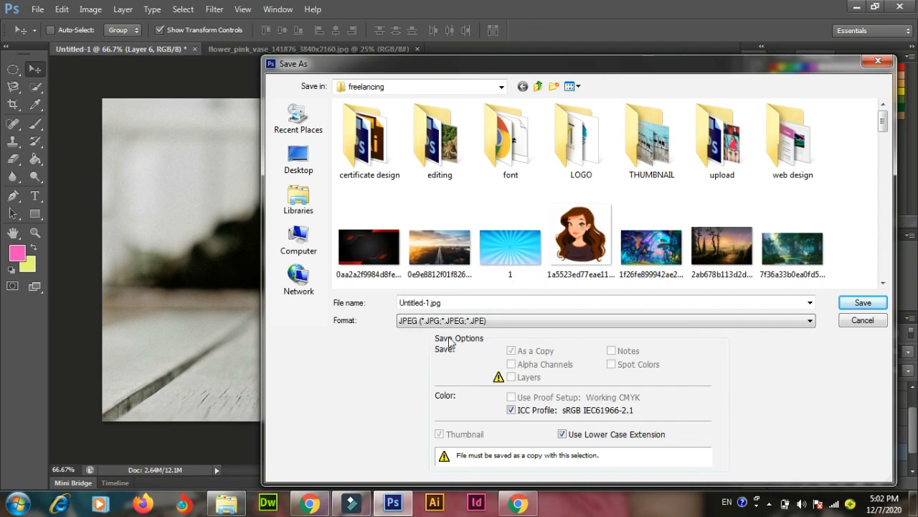